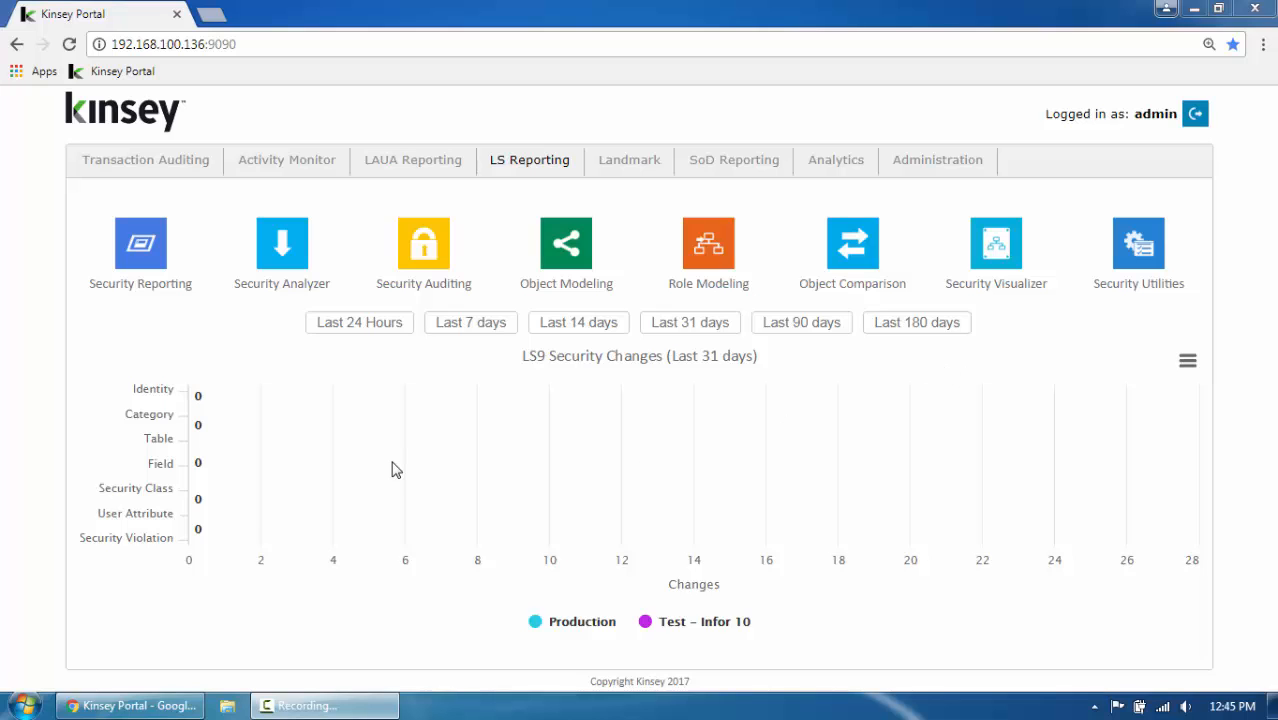
Open Security Reporting for the Production - LS3SERVER Lawson server with the APS profile
left_click(142, 250)
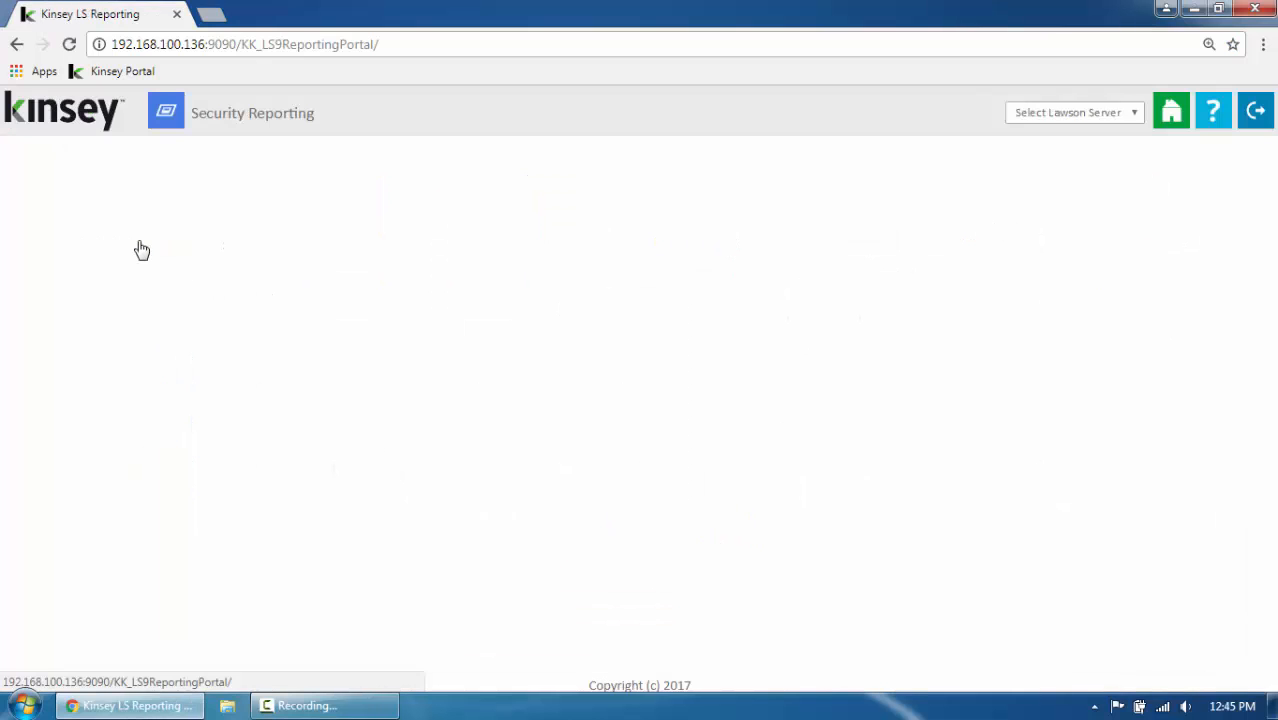
left_click(1020, 118)
left_click(1010, 148)
left_click(1068, 116)
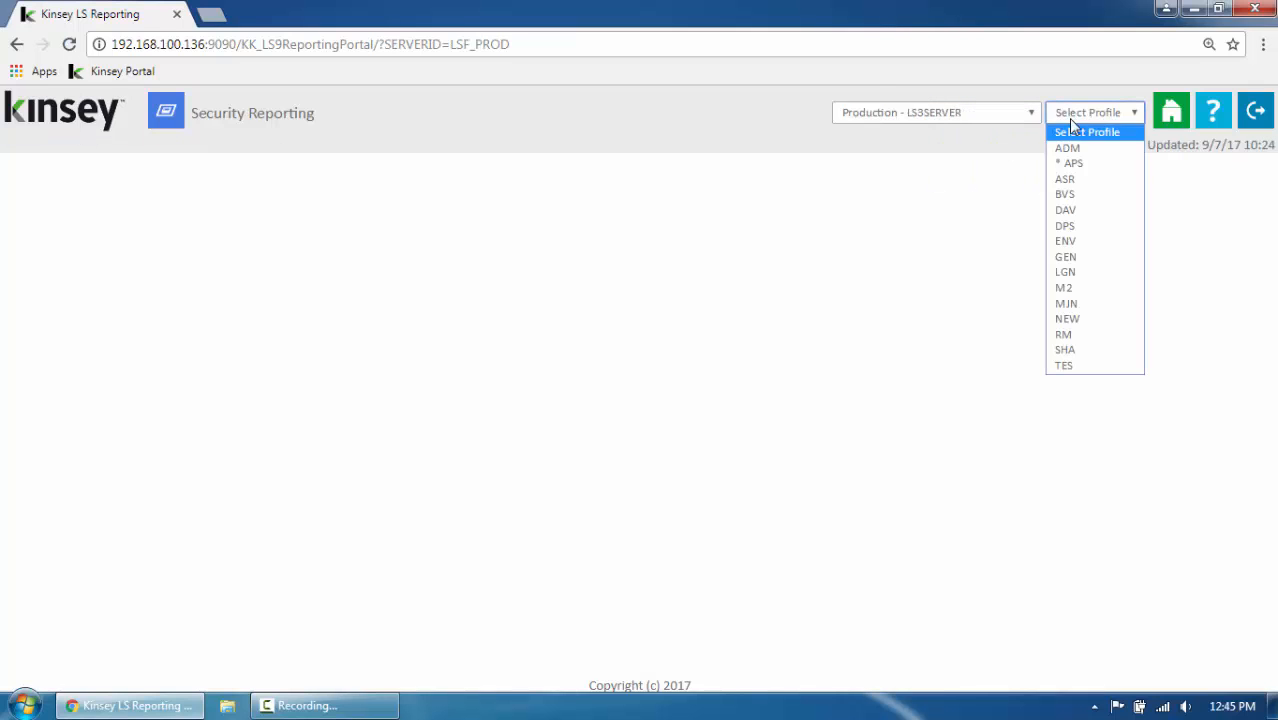
left_click(1070, 164)
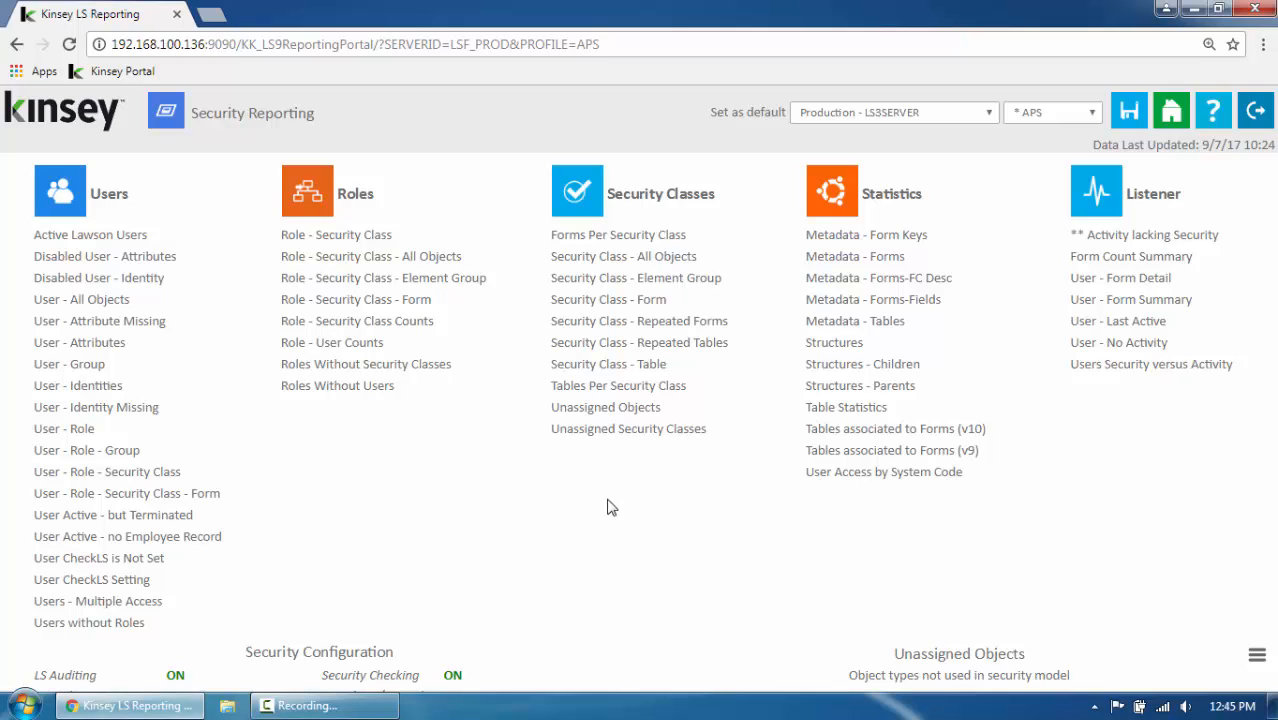
Run the User - Role - Security Class - Form report with all selections at All, and continue loading the full record set
left_click(132, 494)
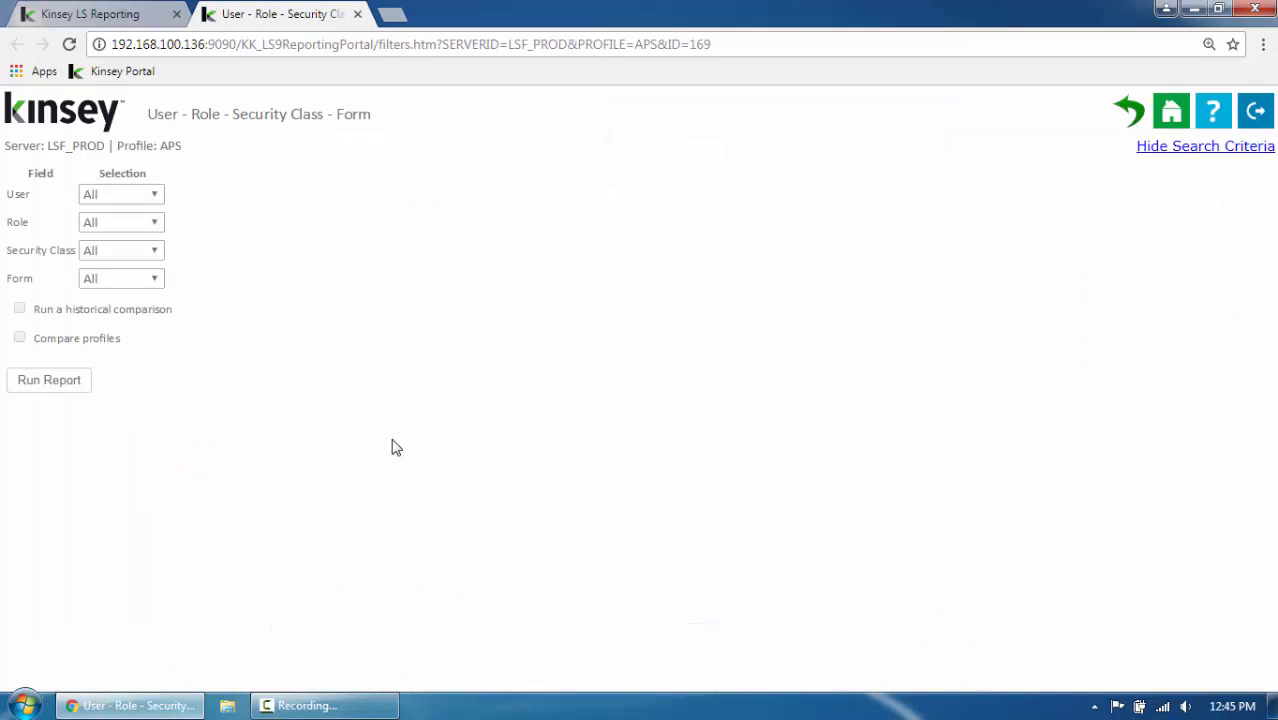
left_click(61, 392)
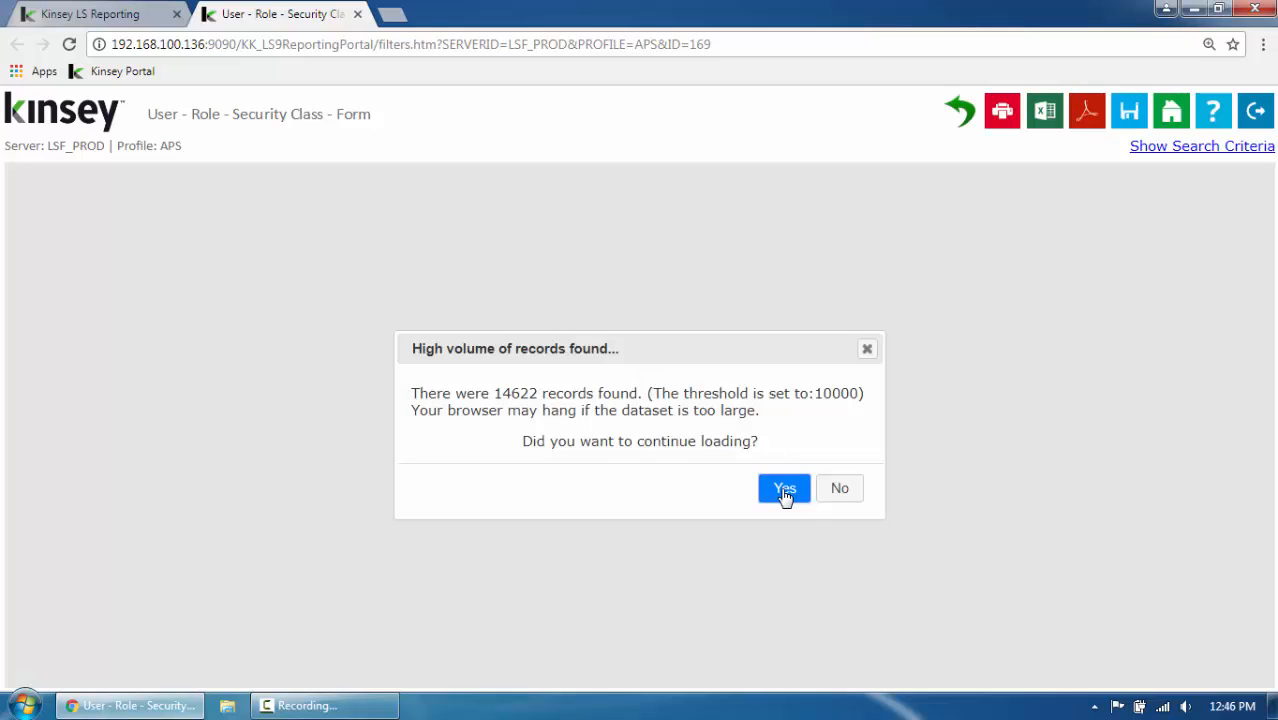
left_click(784, 489)
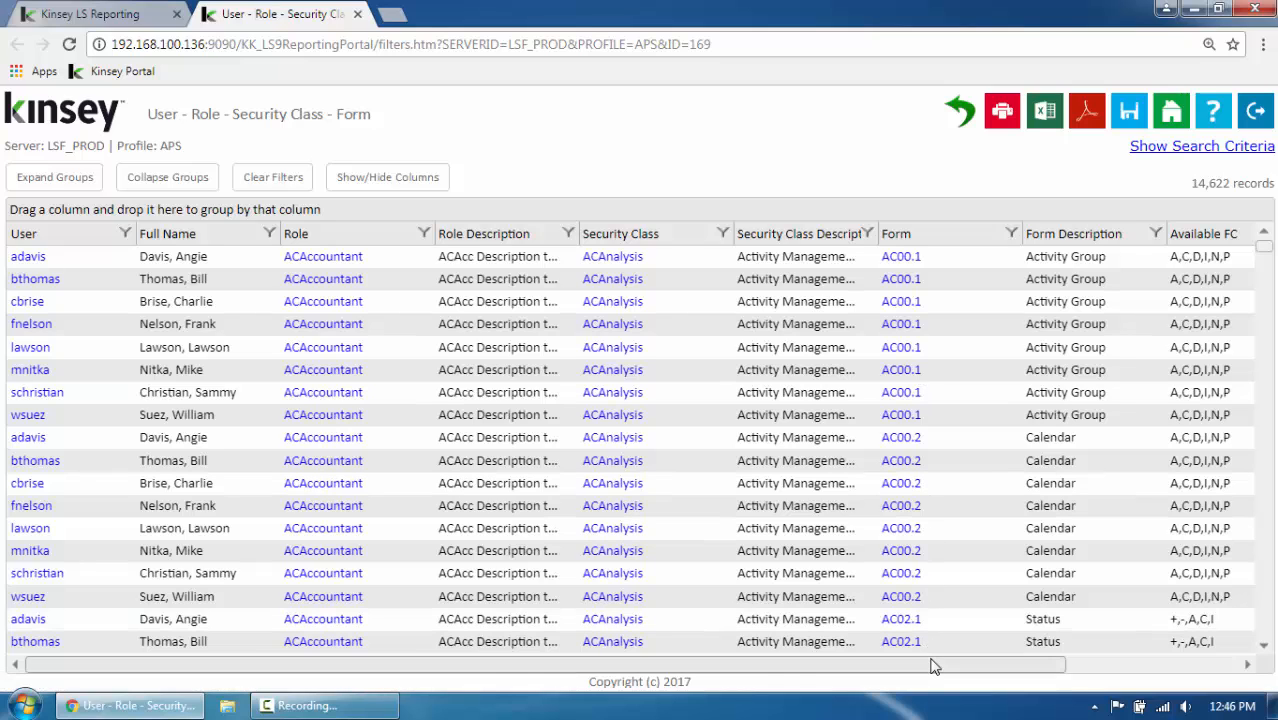
left_click_drag(930, 667, 785, 637)
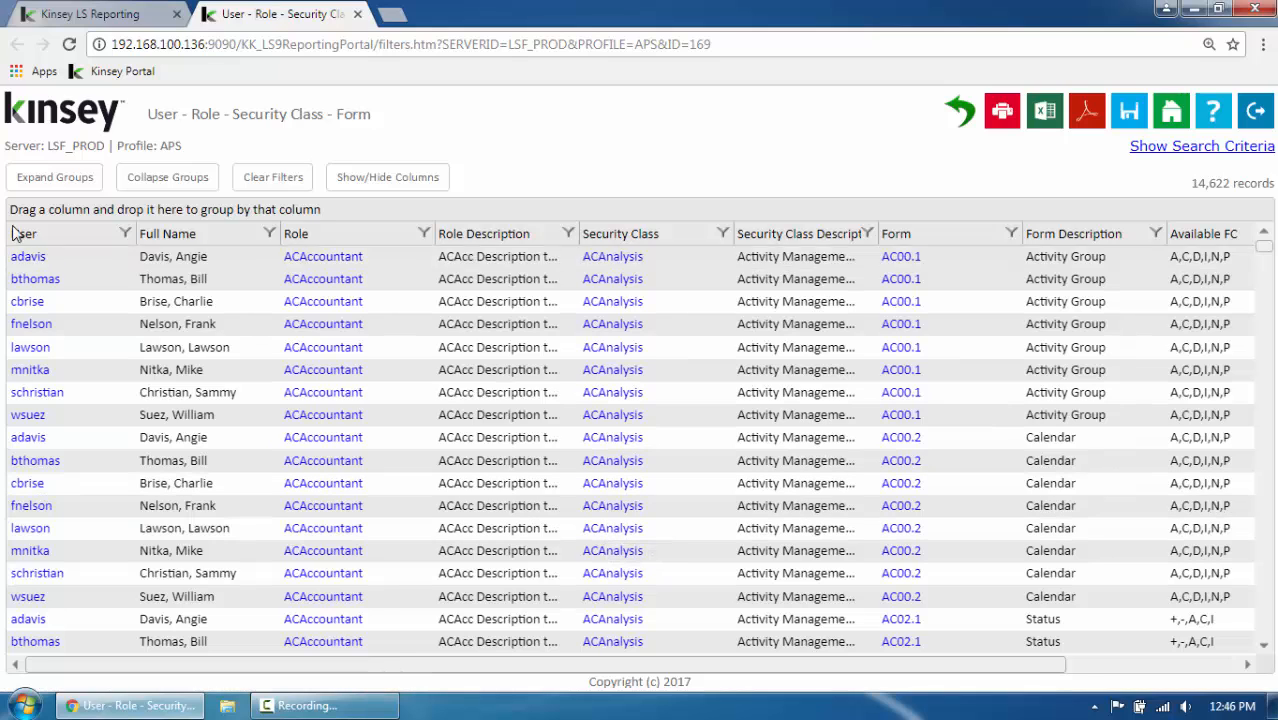
Group the report by User, Role and Security Class, in that order
left_click_drag(27, 236, 36, 214)
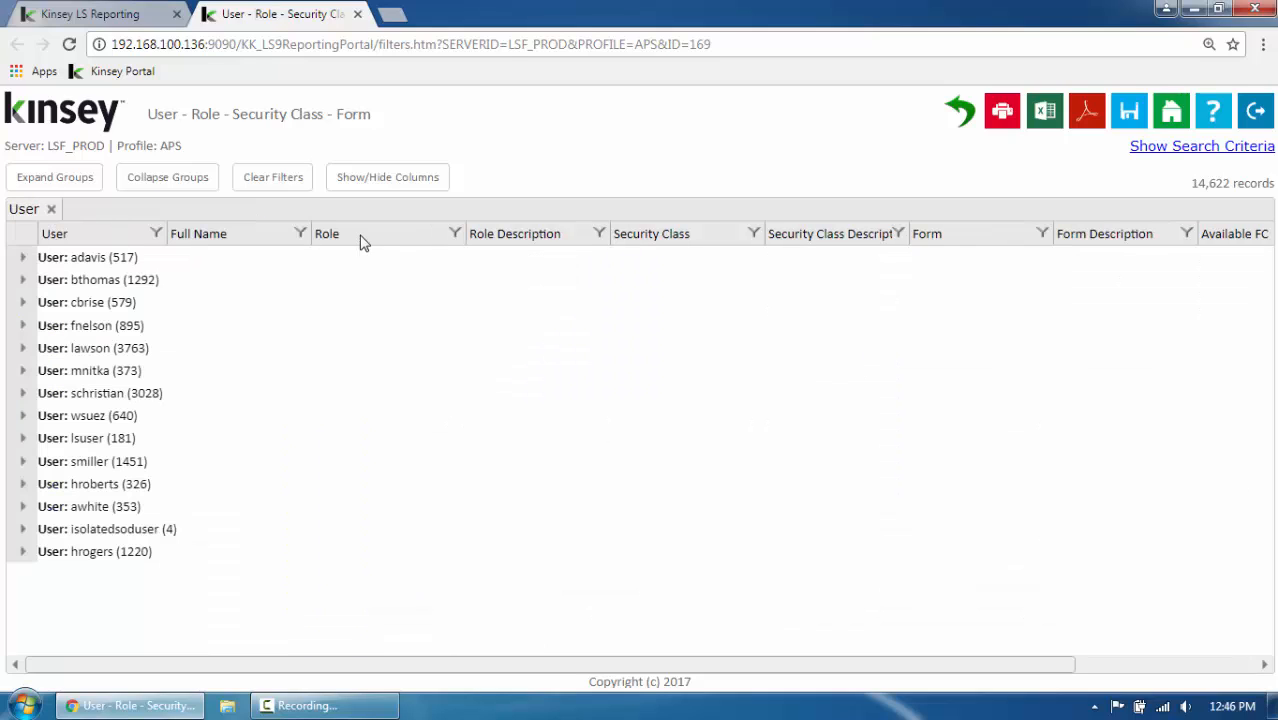
left_click_drag(362, 238, 330, 214)
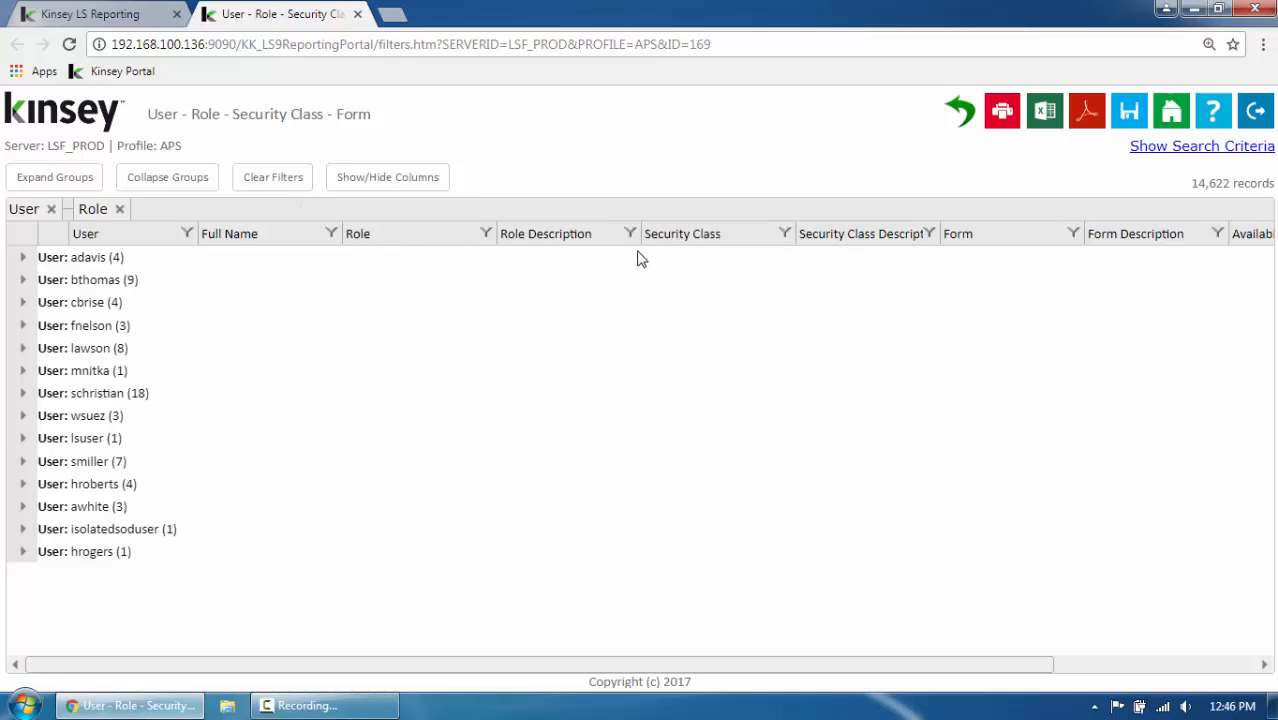
left_click_drag(698, 240, 679, 224)
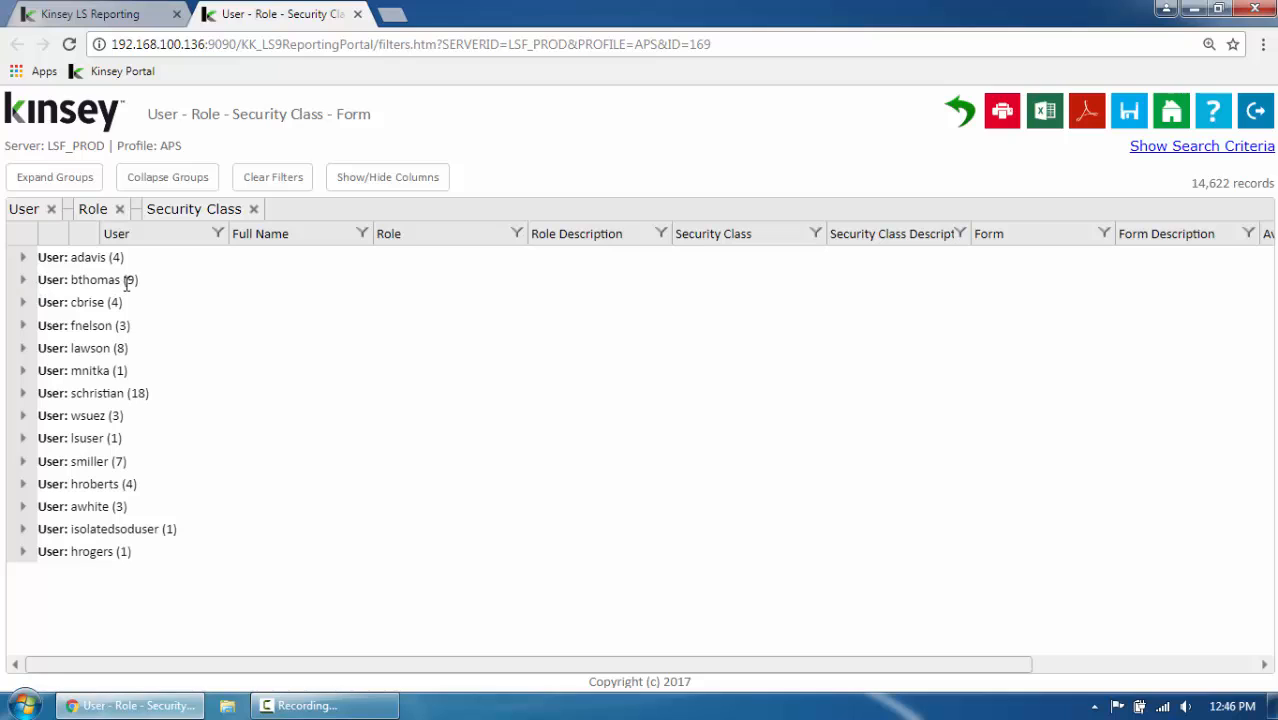
Expand the second user, the ACAssetClerk role and the ACSetup security class to examine the forms and their access rules
left_click(23, 281)
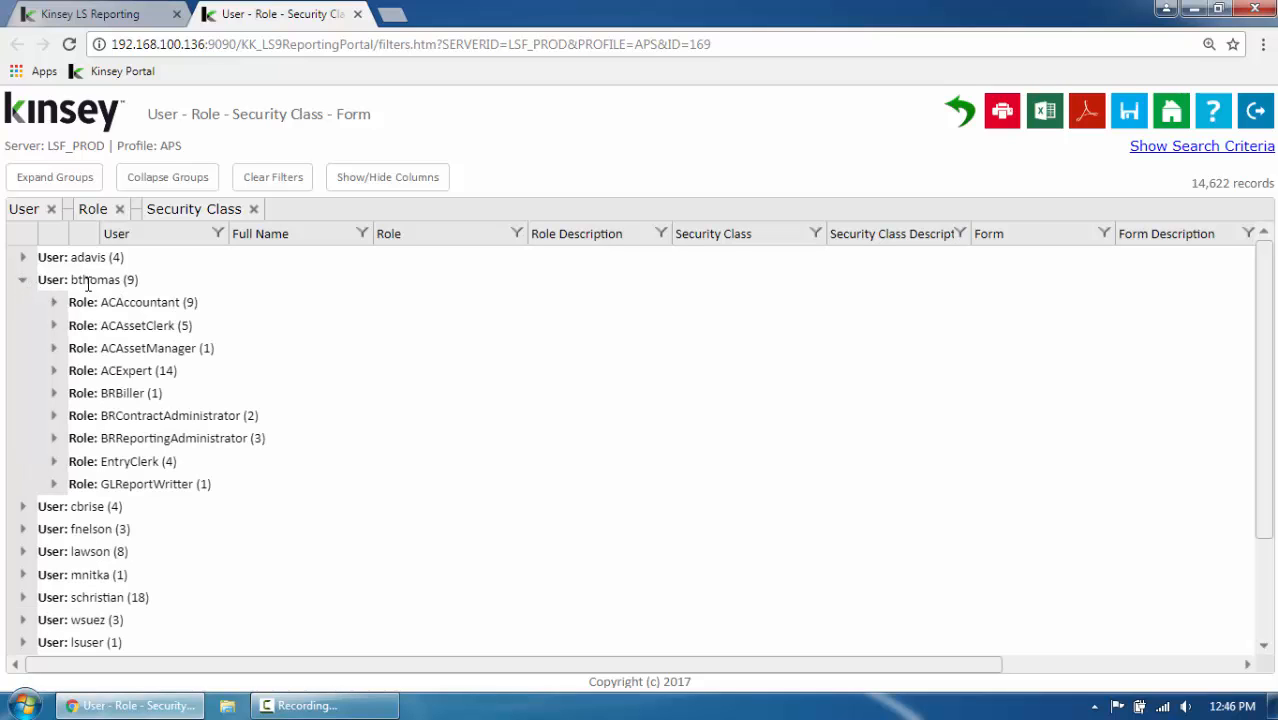
left_click(54, 327)
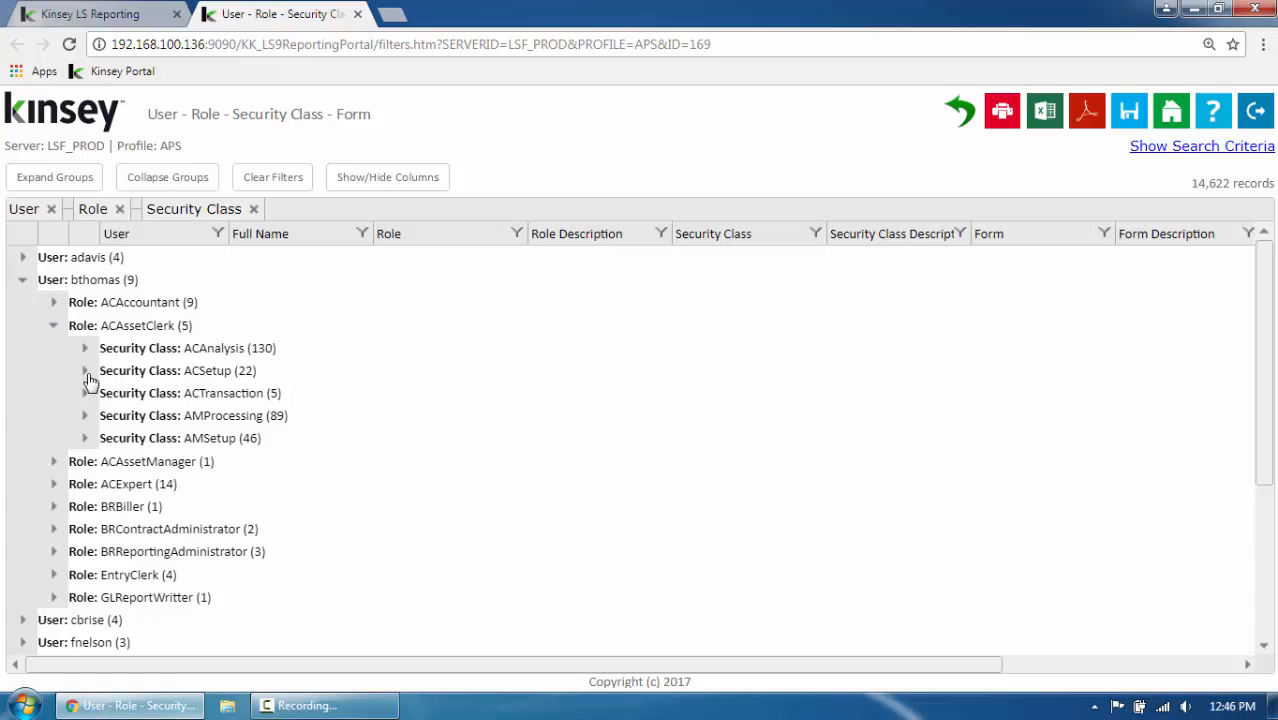
left_click(85, 372)
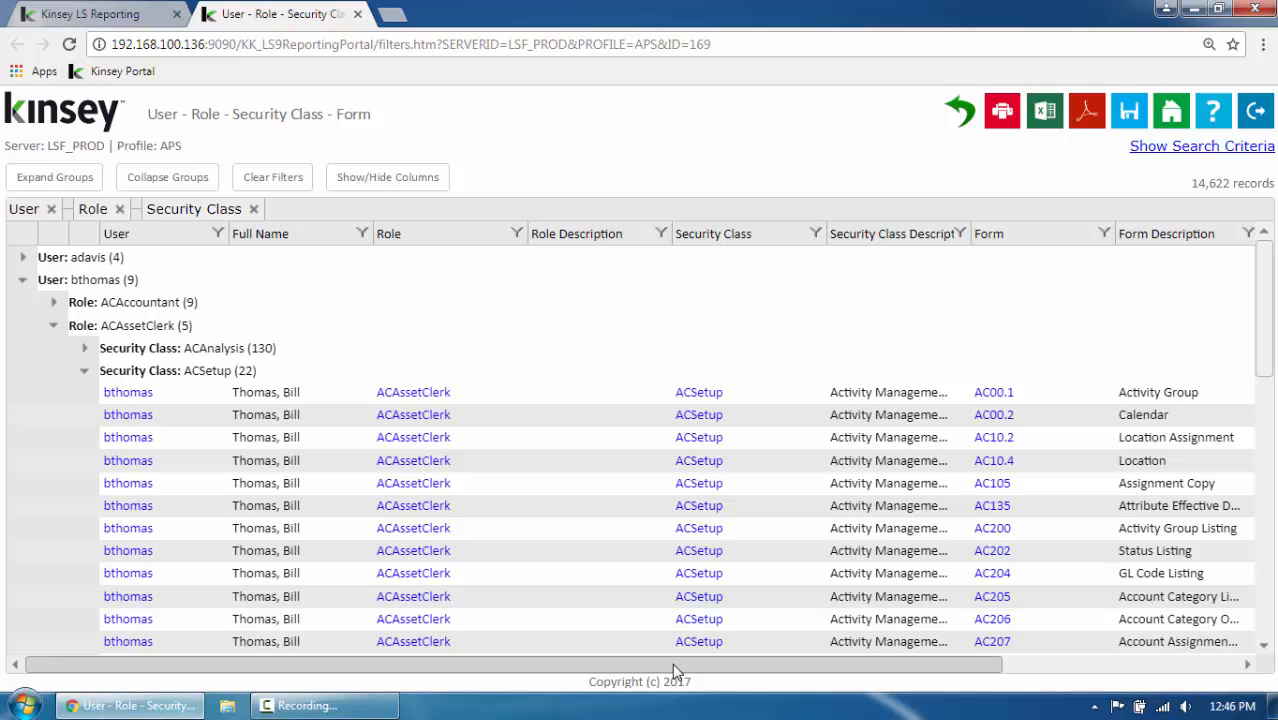
left_click_drag(675, 670, 946, 704)
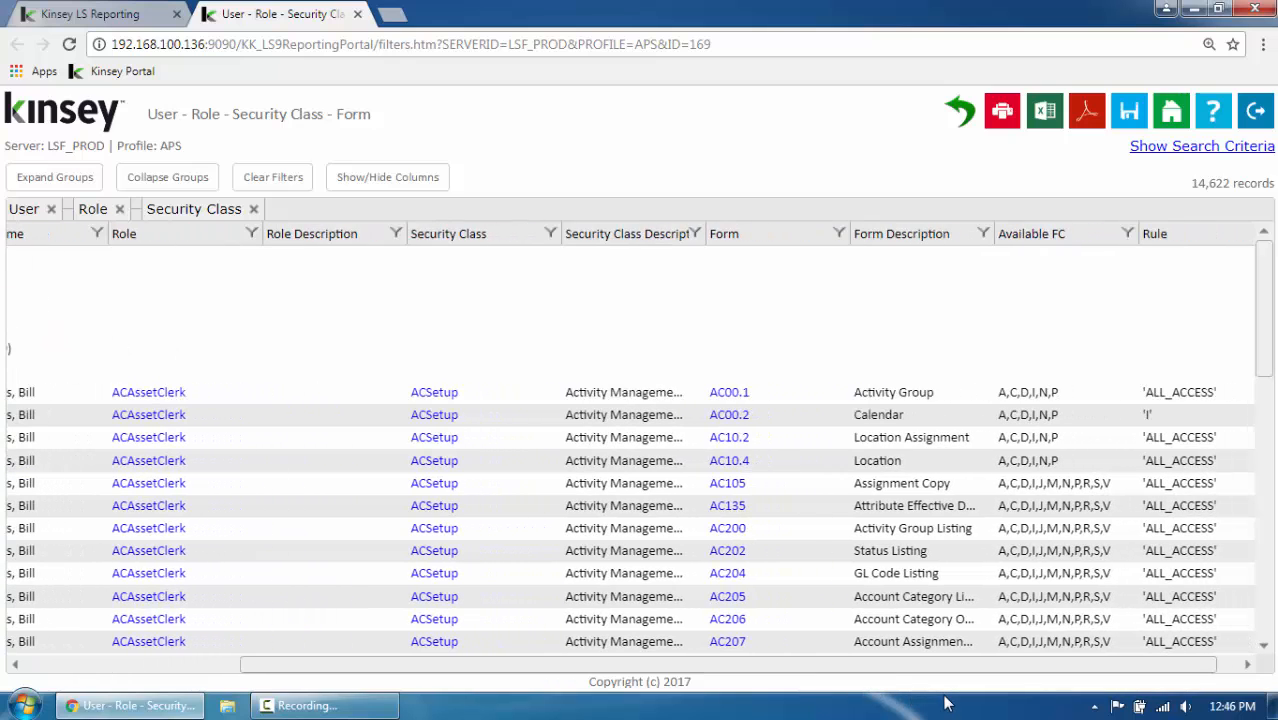
left_click_drag(946, 704, 494, 622)
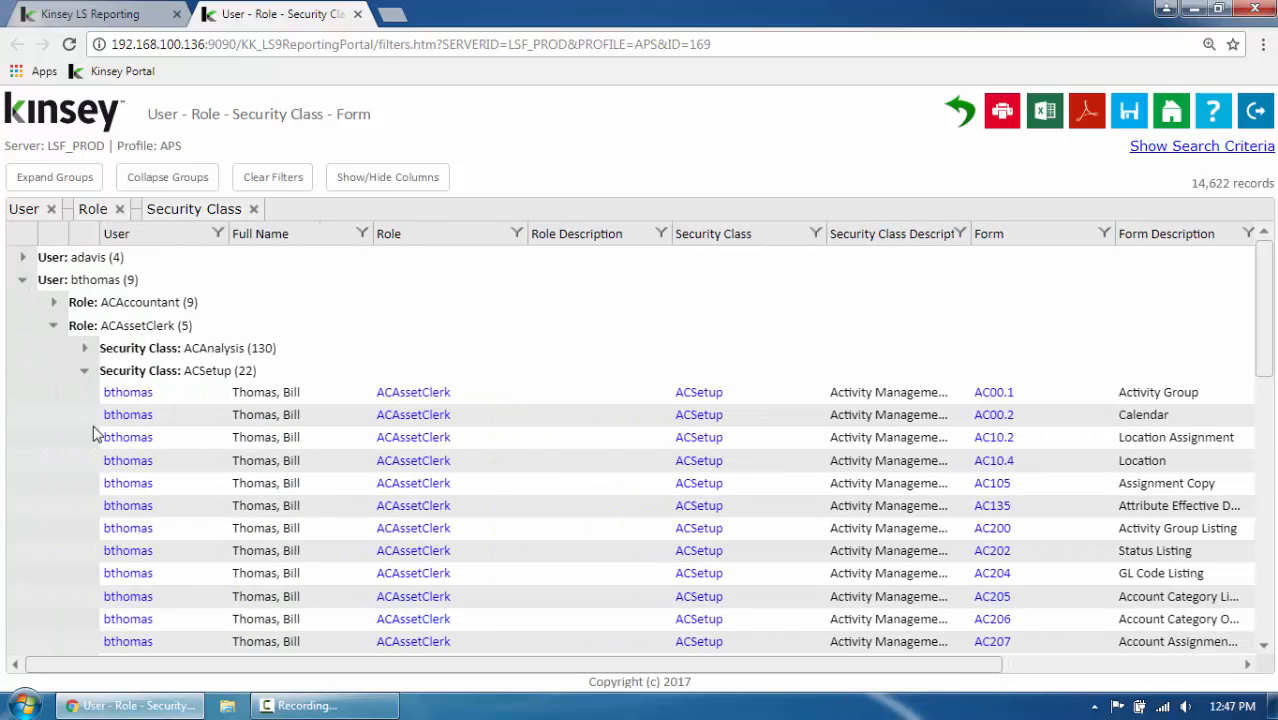
Collapse the expanded groups and remove the User, Role and Security Class groupings from the report
left_click(84, 372)
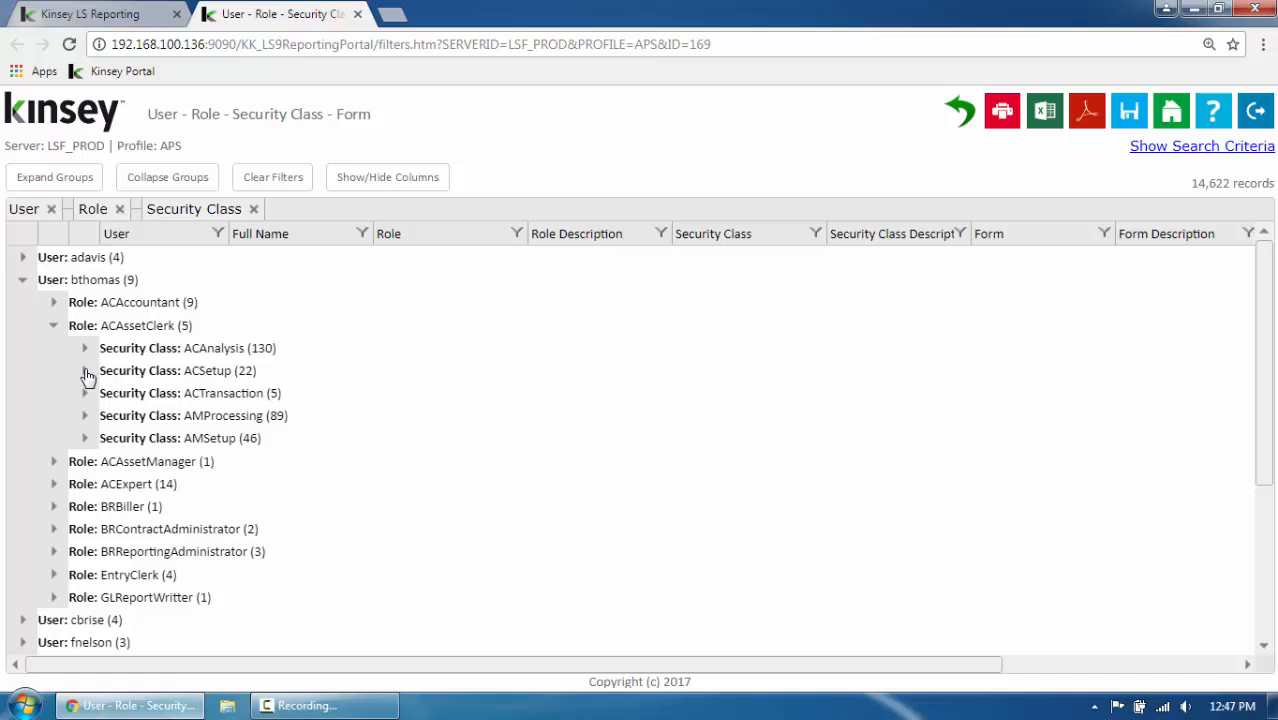
left_click(54, 326)
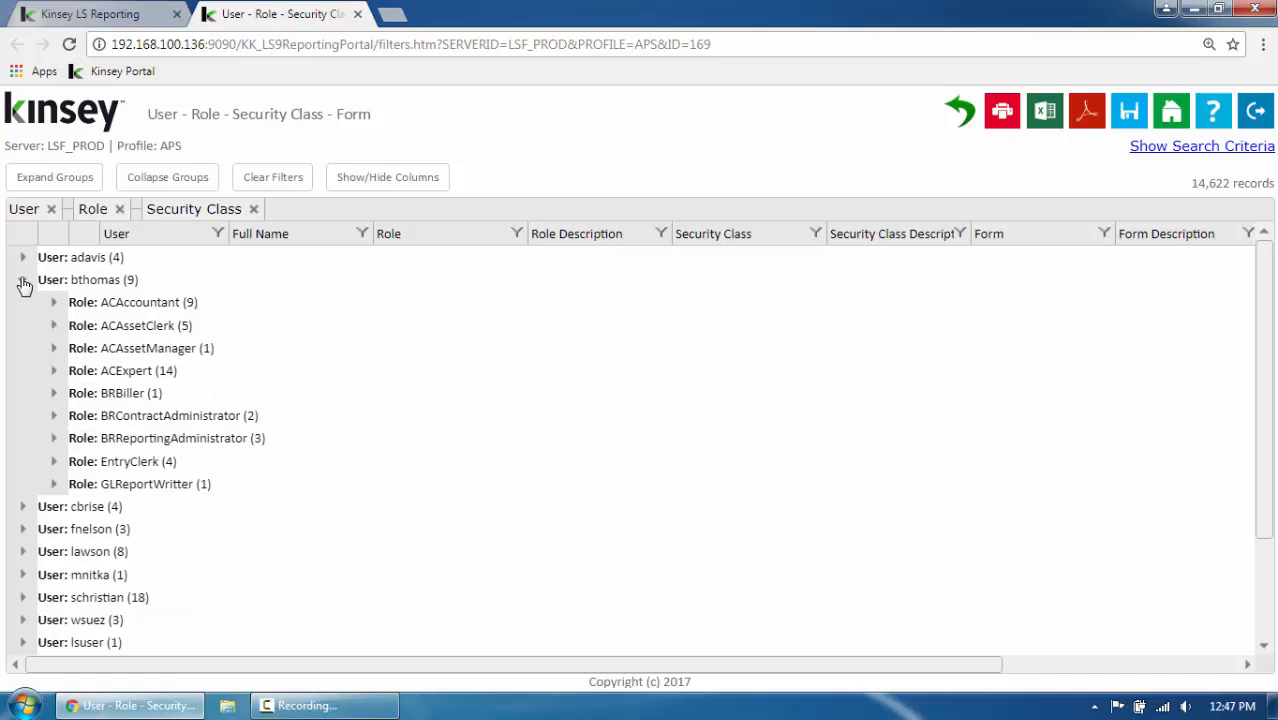
left_click(22, 282)
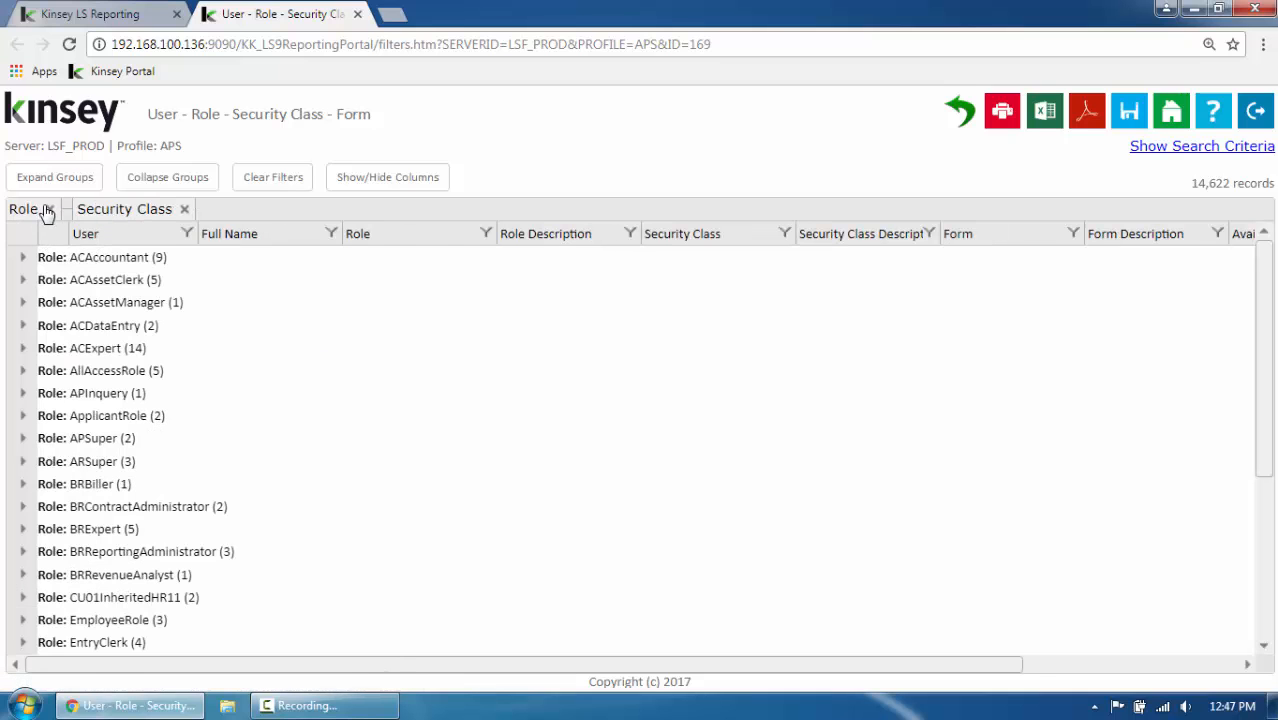
left_click(43, 210)
left_click(116, 210)
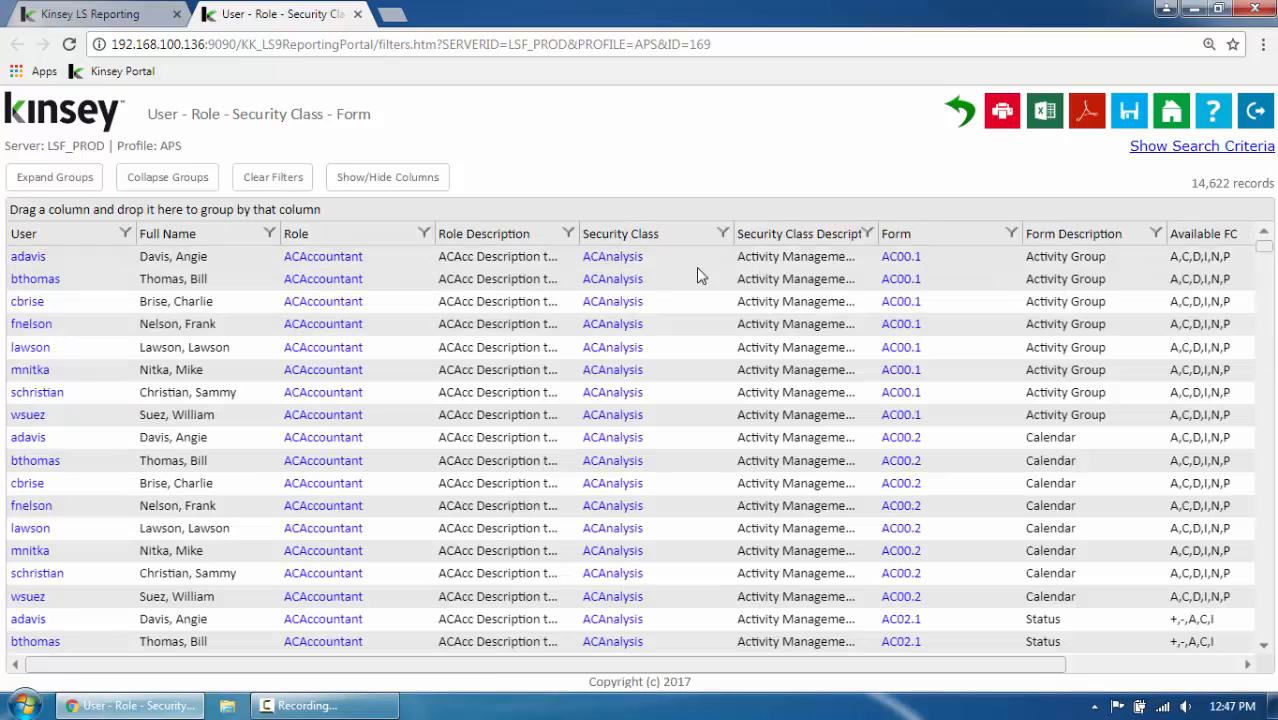
Group the report by Form in ascending order, followed by Security Class, Role and User
left_click_drag(913, 237, 864, 214)
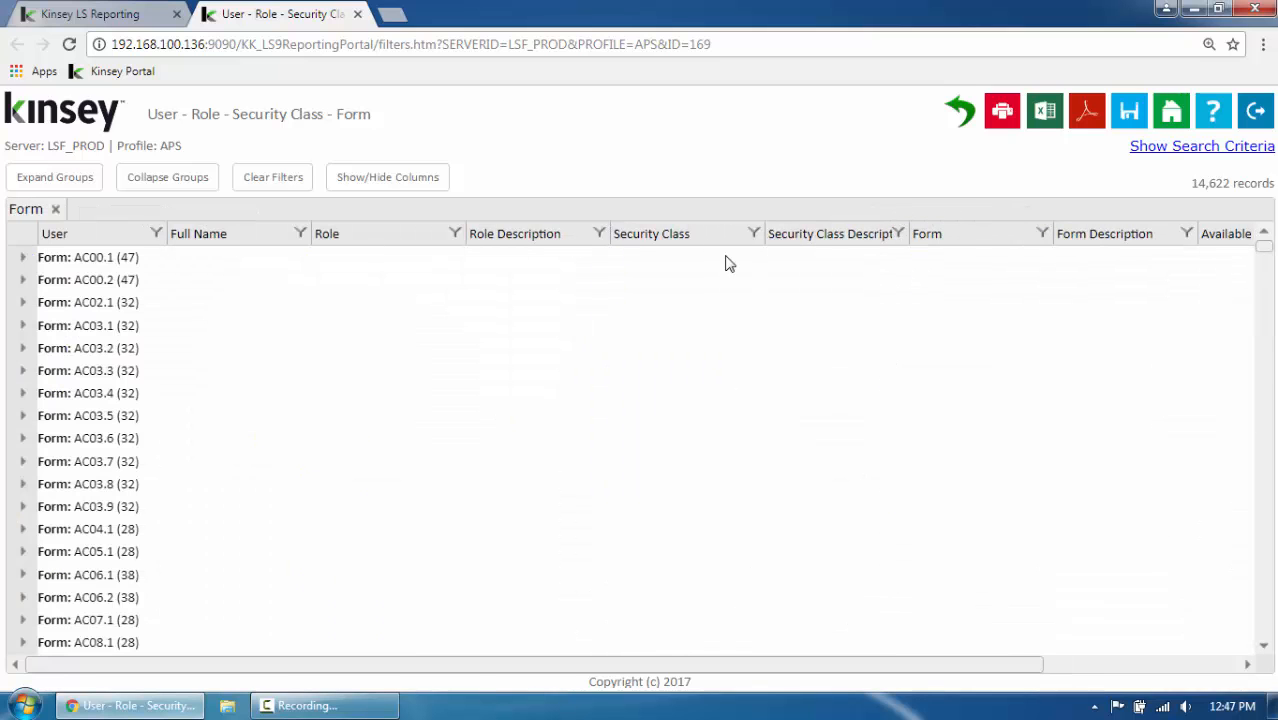
left_click(951, 237)
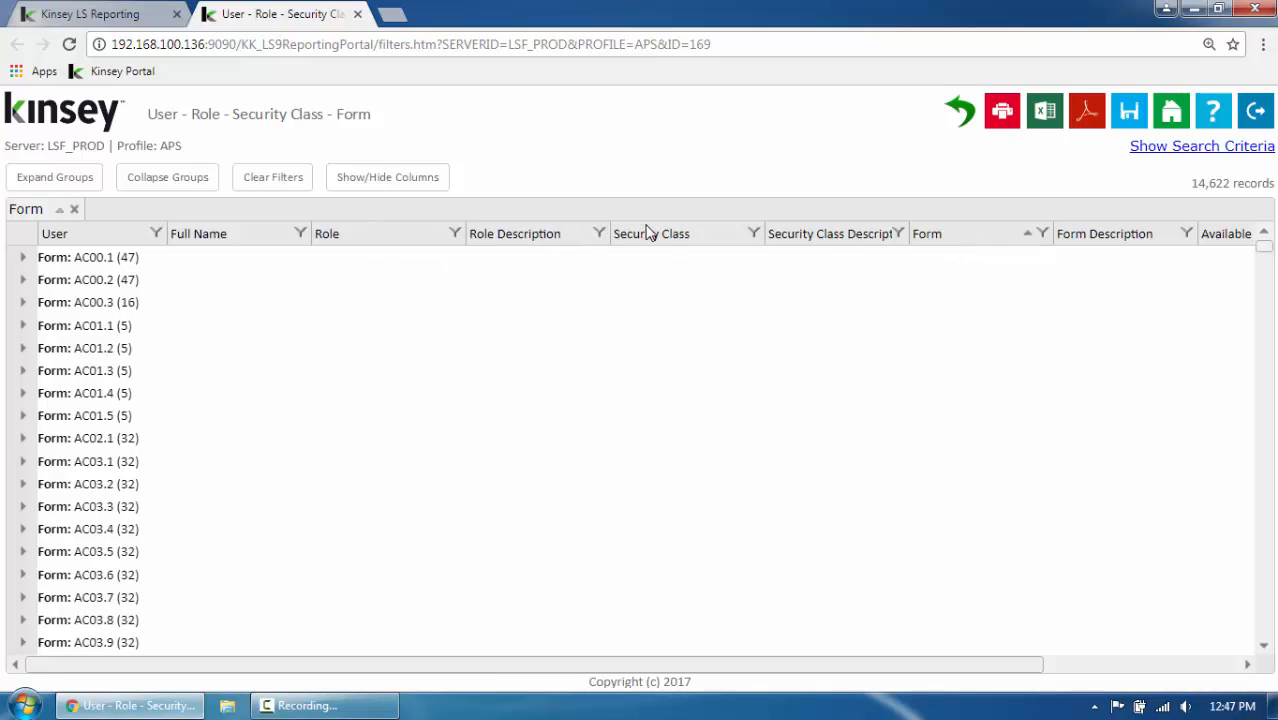
left_click_drag(648, 232, 137, 237)
left_click_drag(262, 234, 395, 306)
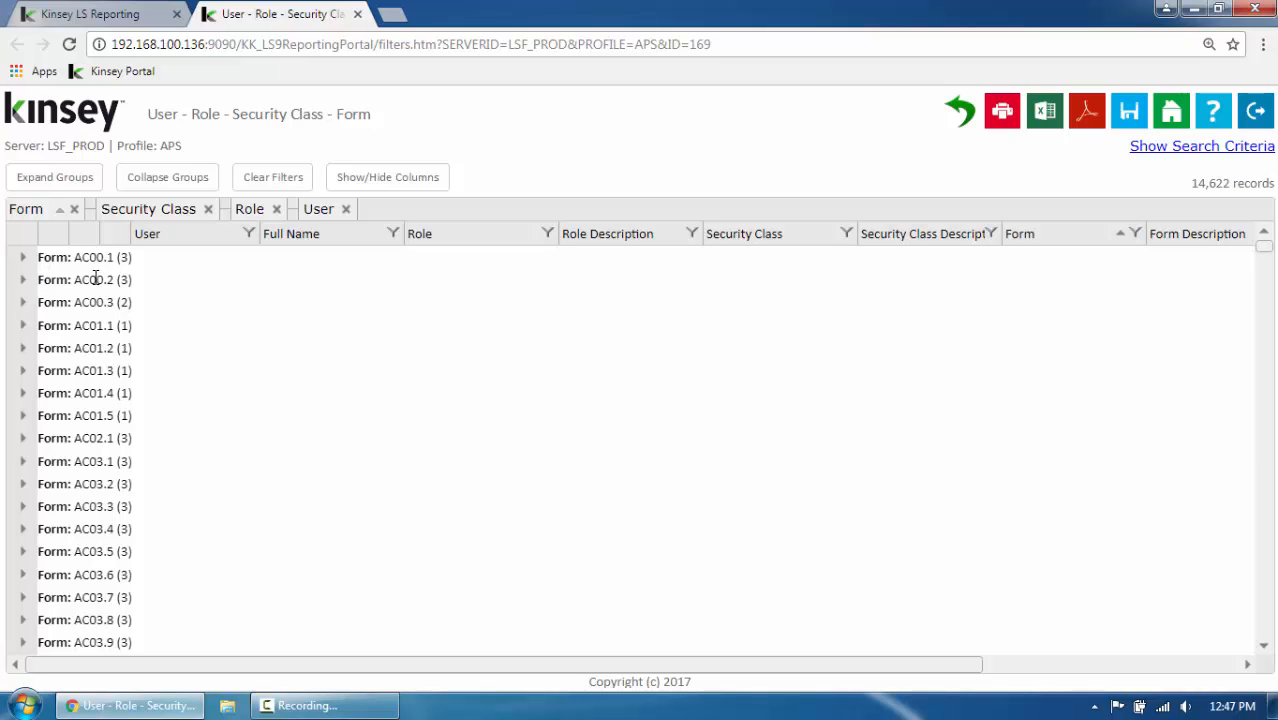
Expand form AC00.2, security class ACSetup, role FinSup and its first user to examine that user's access record
left_click(23, 283)
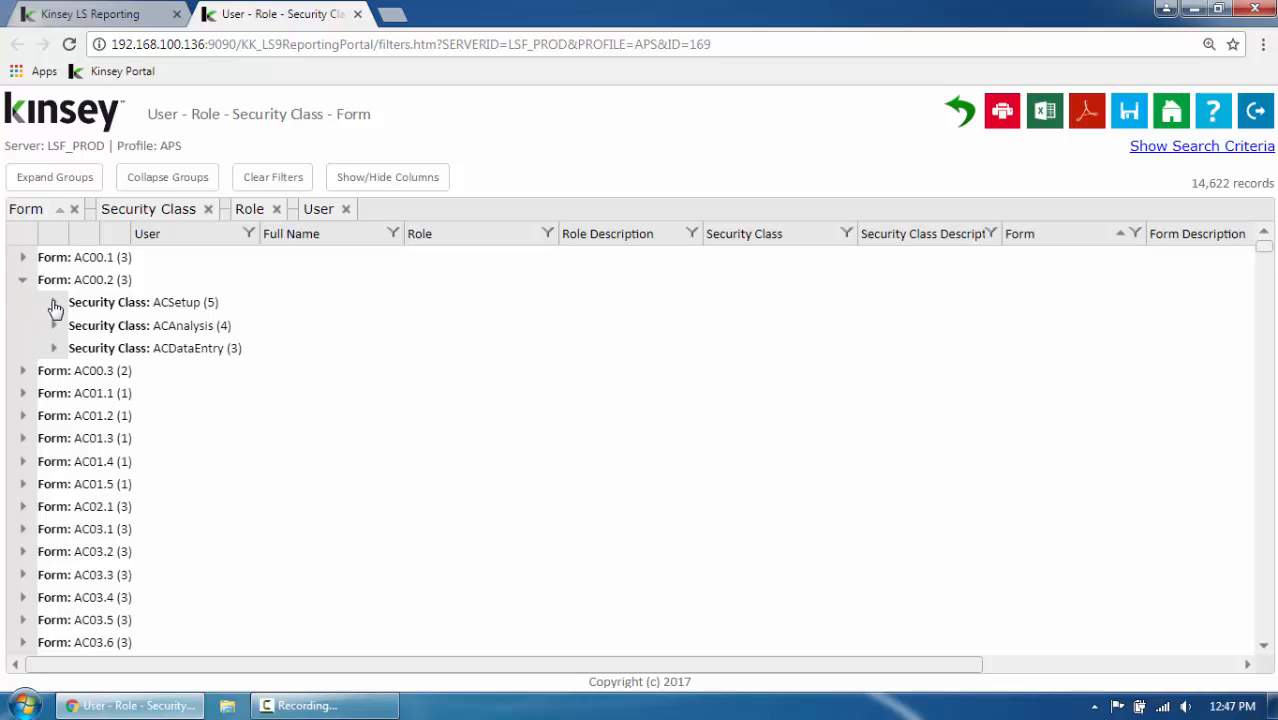
left_click(54, 304)
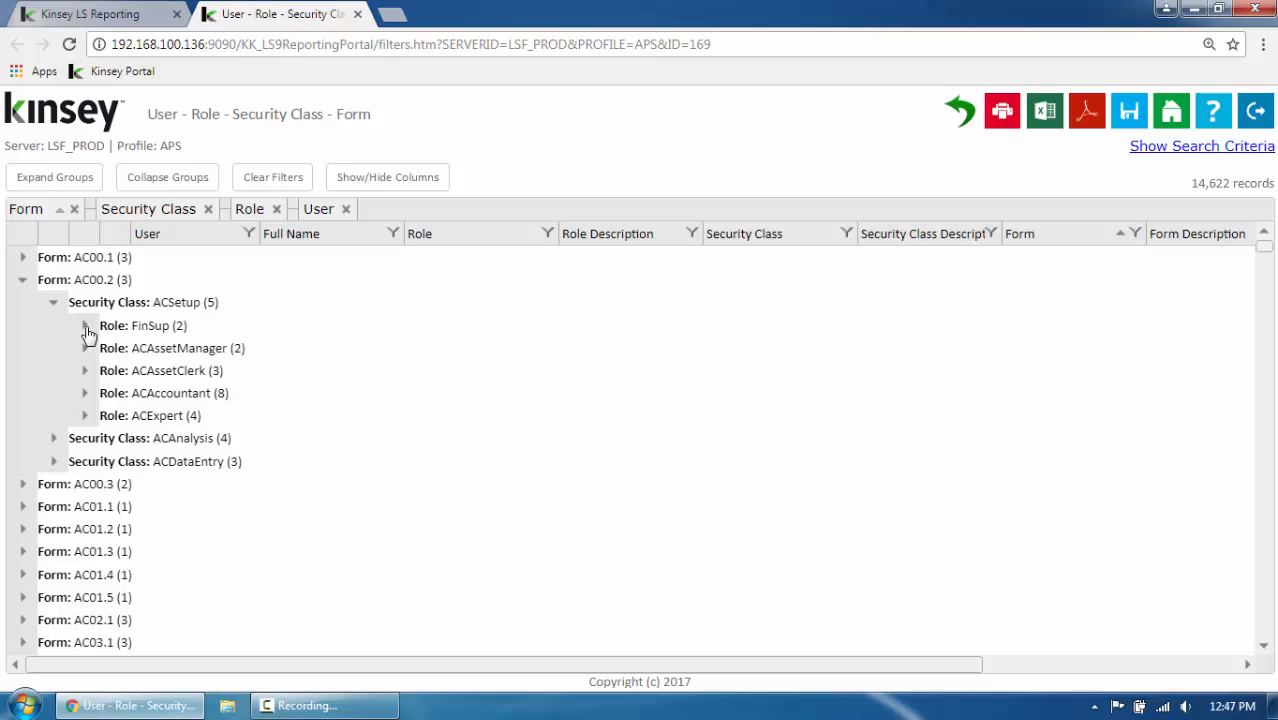
left_click(85, 326)
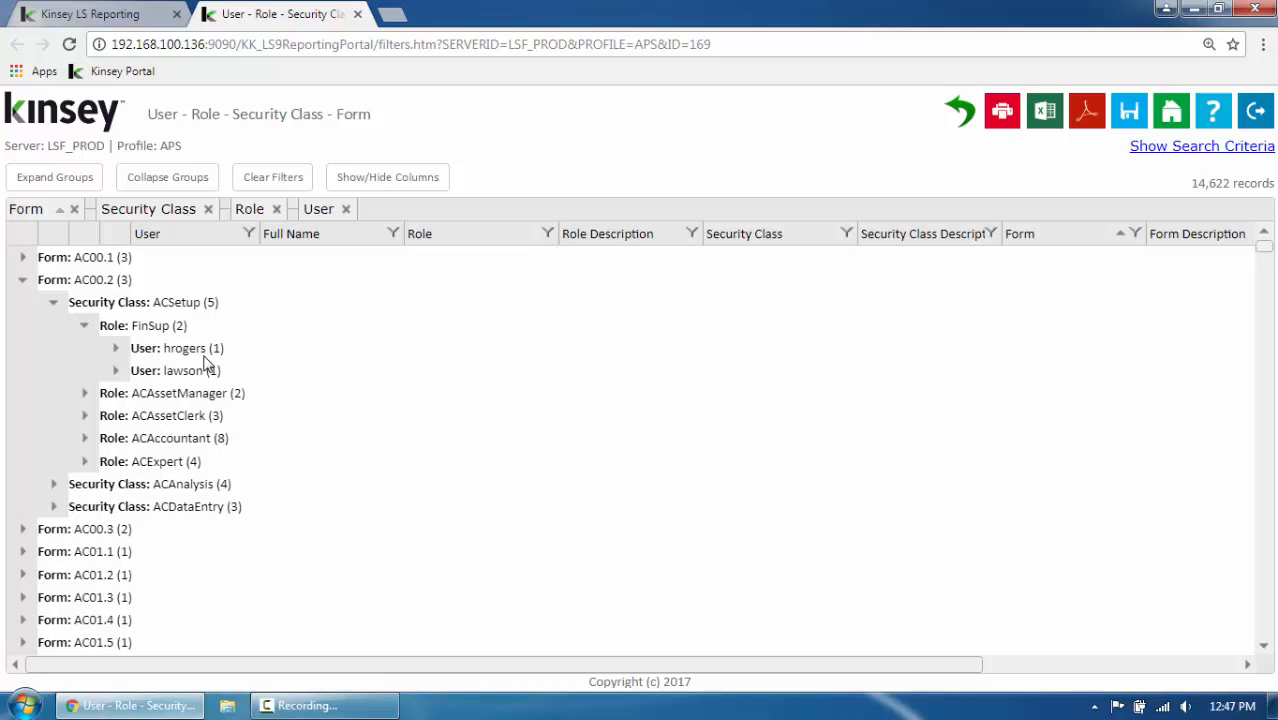
left_click(115, 350)
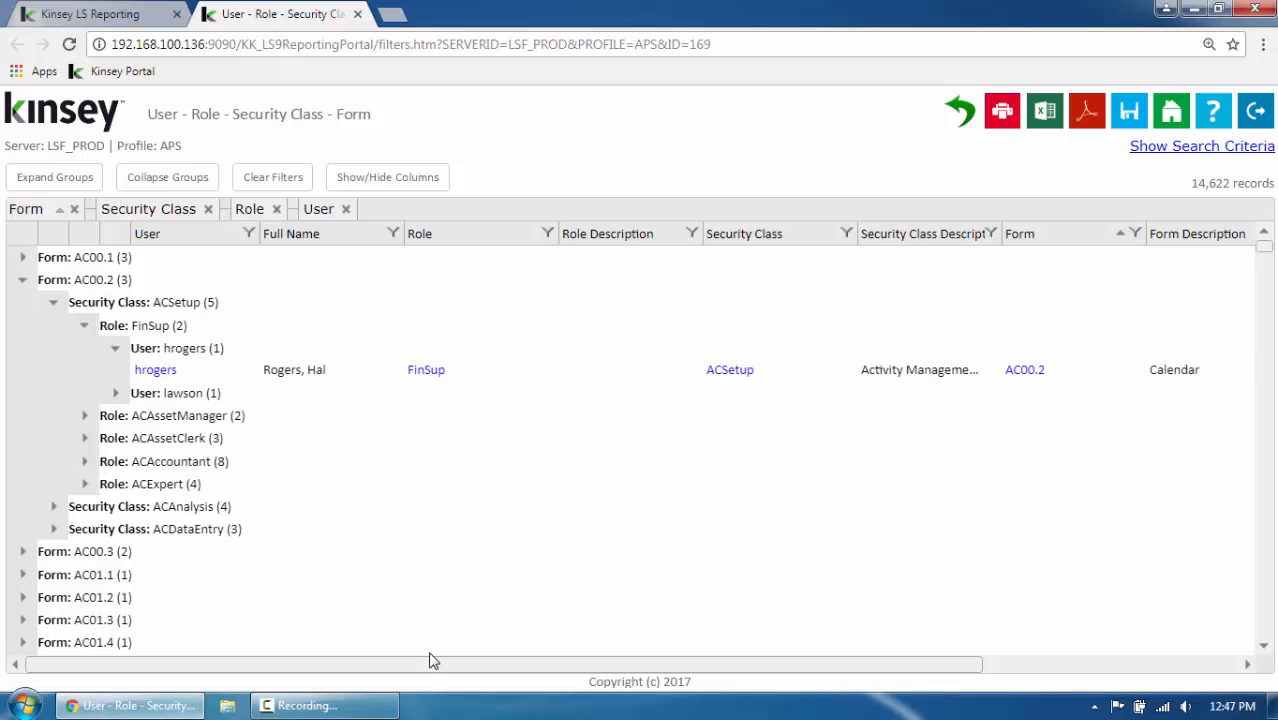
left_click_drag(431, 666, 355, 650)
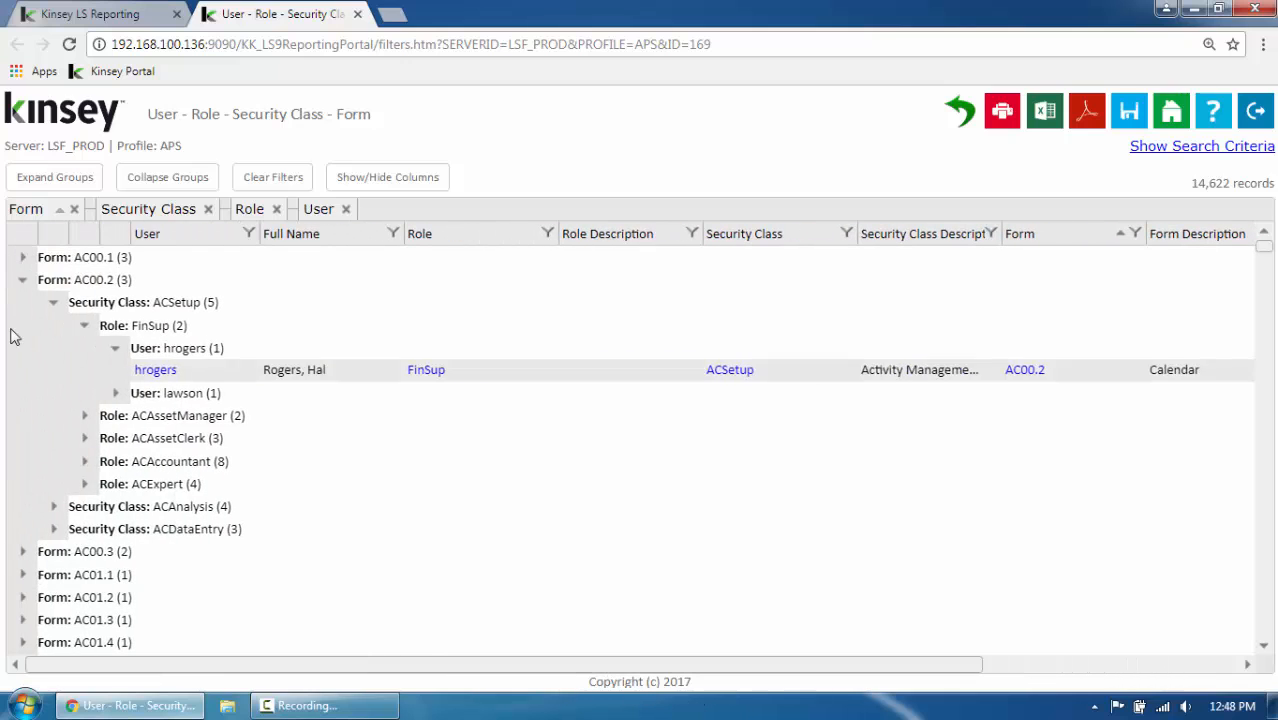
Collapse form AC00.2 and remove the Security Class and Role groupings, keeping Form and User
left_click(22, 281)
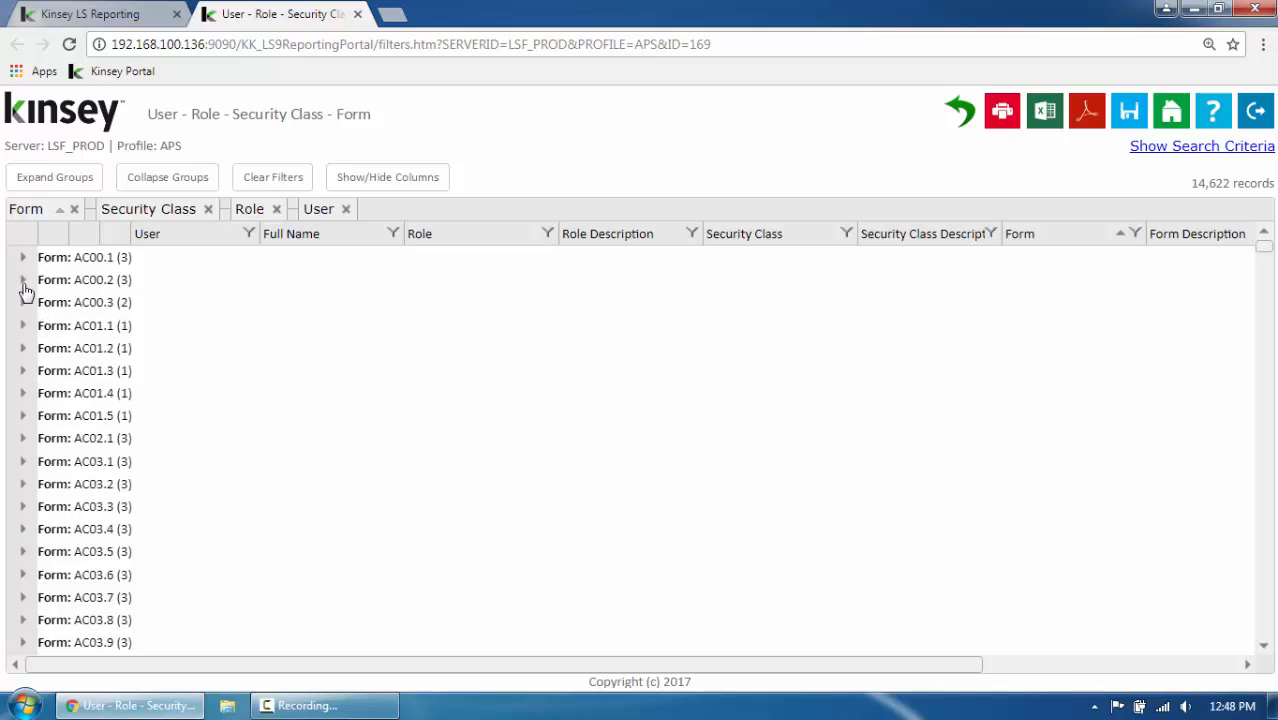
left_click(208, 212)
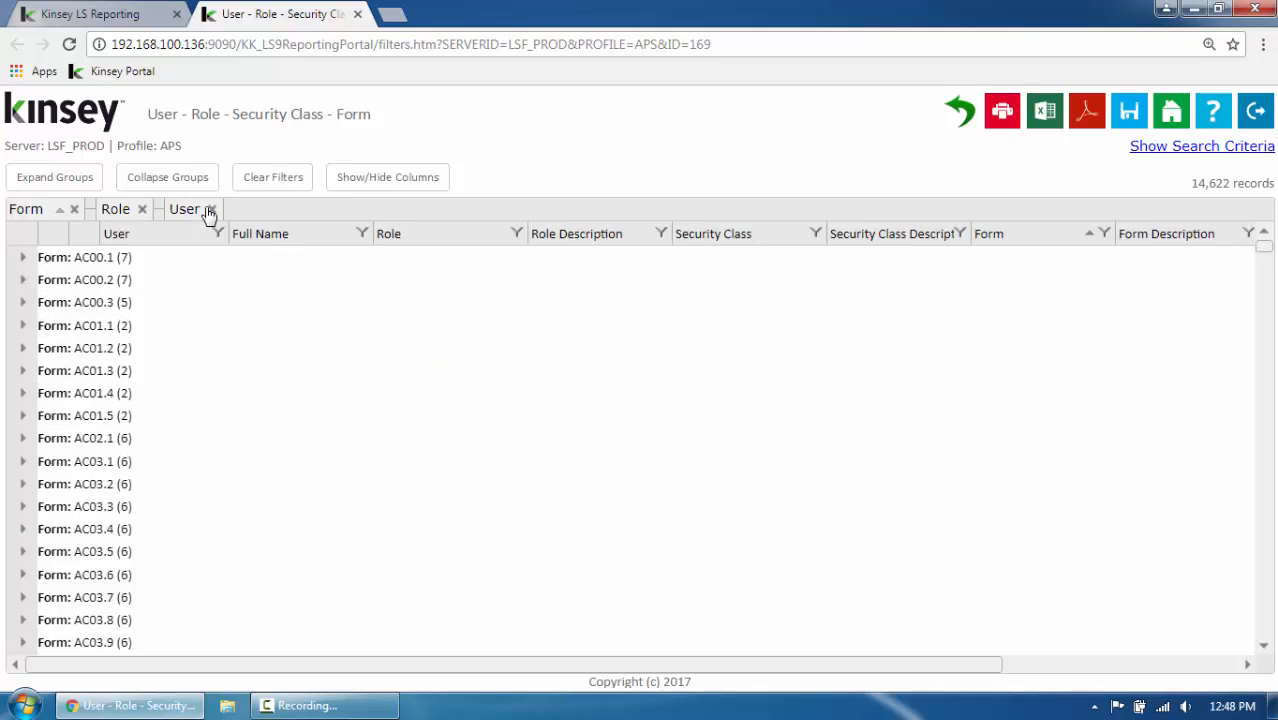
left_click(143, 209)
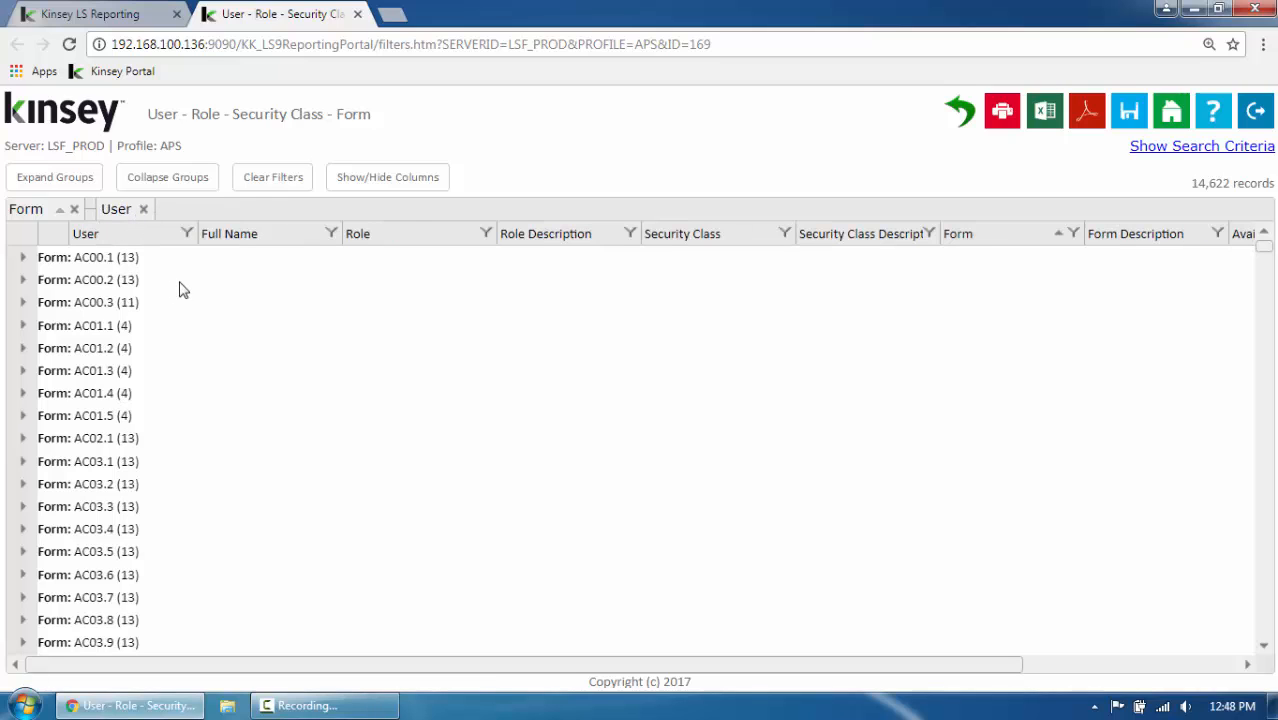
Expand form AC00.3 and its first user to examine the roles, security classes and rules granting access, dismissing the Windows color scheme prompt
left_click(22, 303)
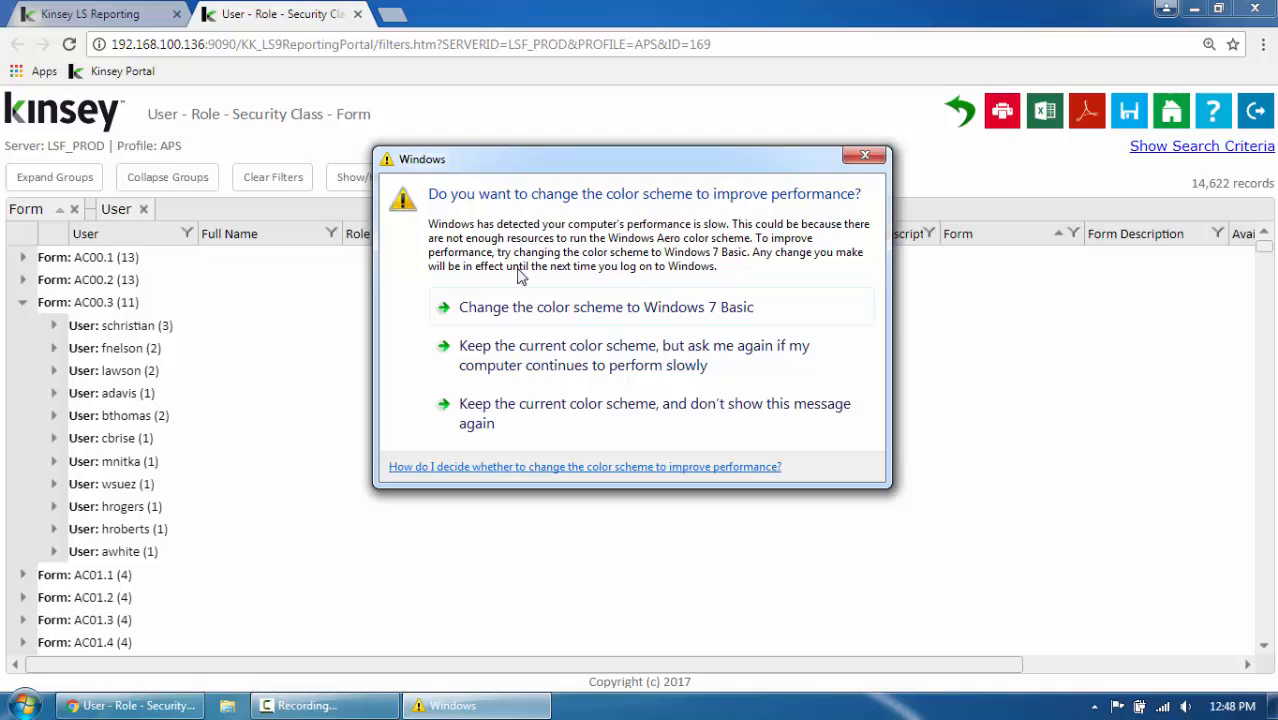
left_click(865, 158)
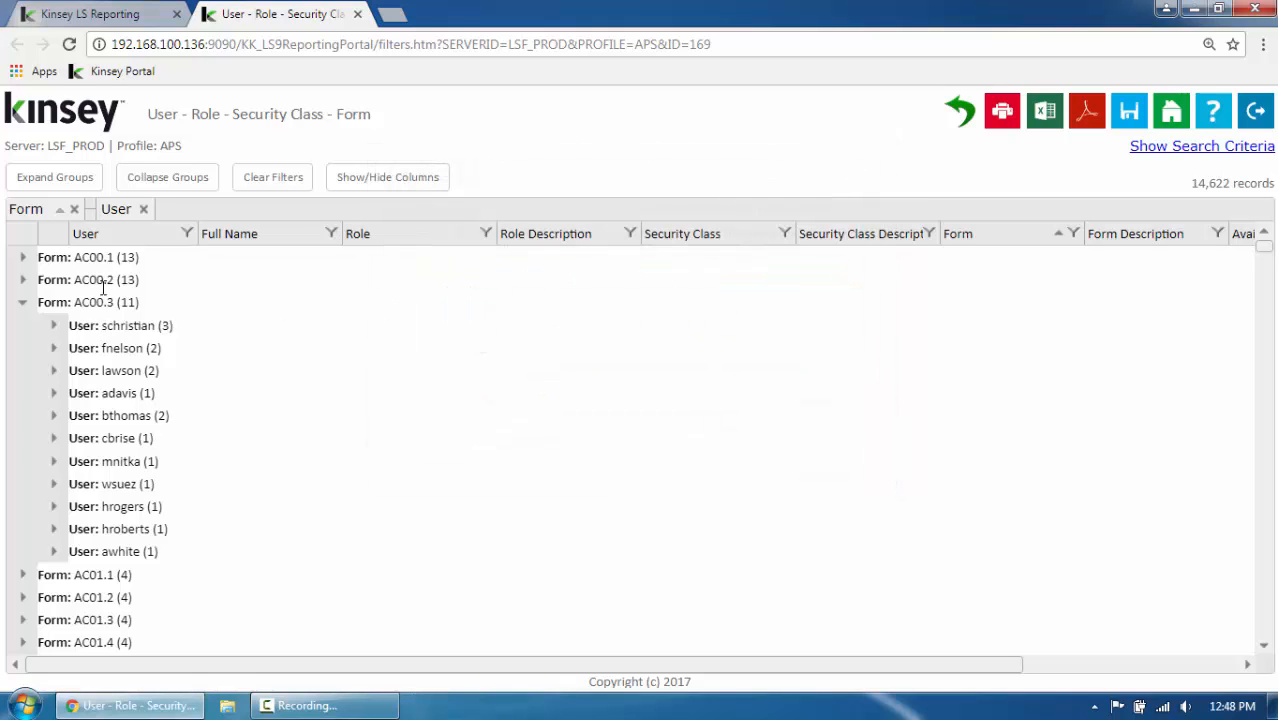
left_click(54, 327)
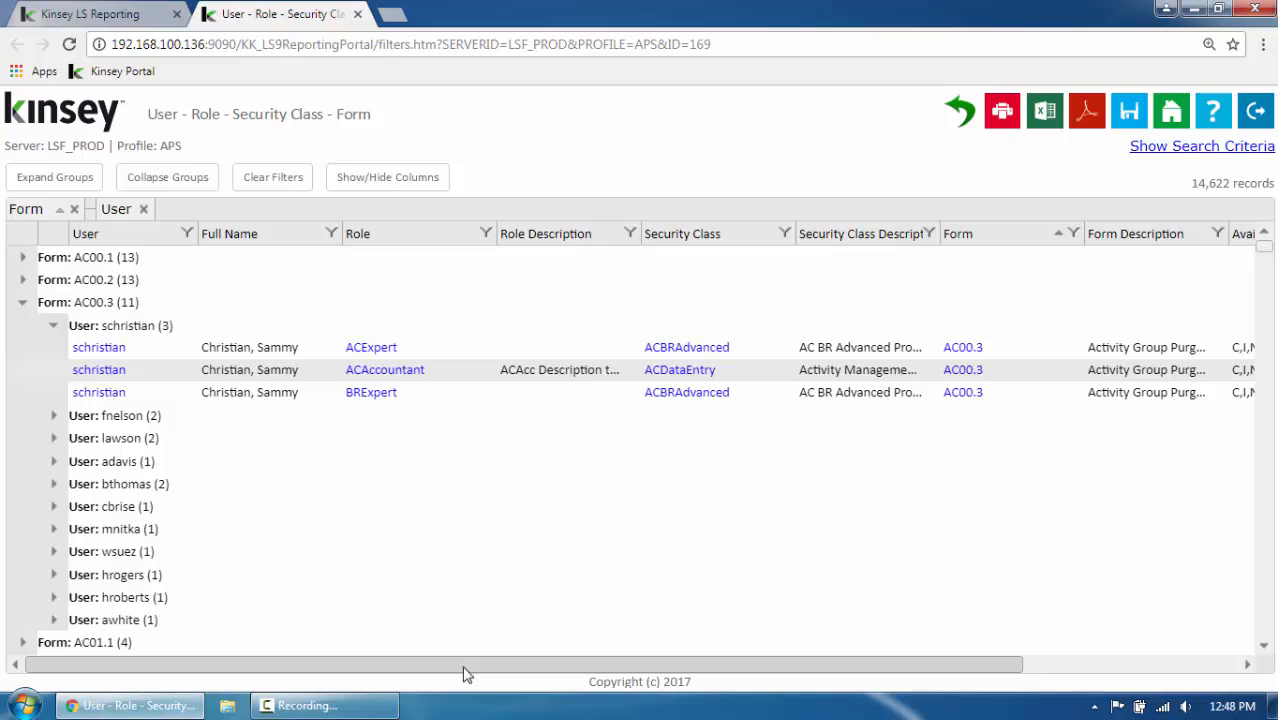
left_click_drag(465, 673, 672, 686)
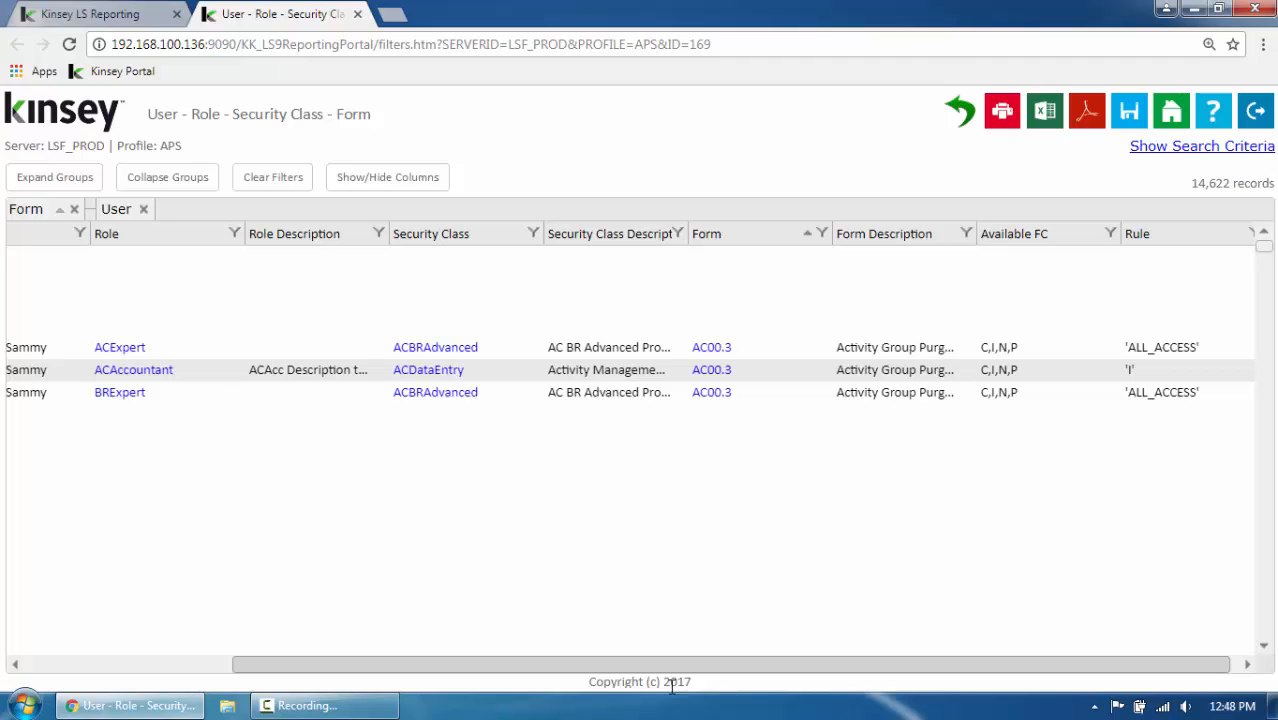
left_click_drag(670, 668, 297, 628)
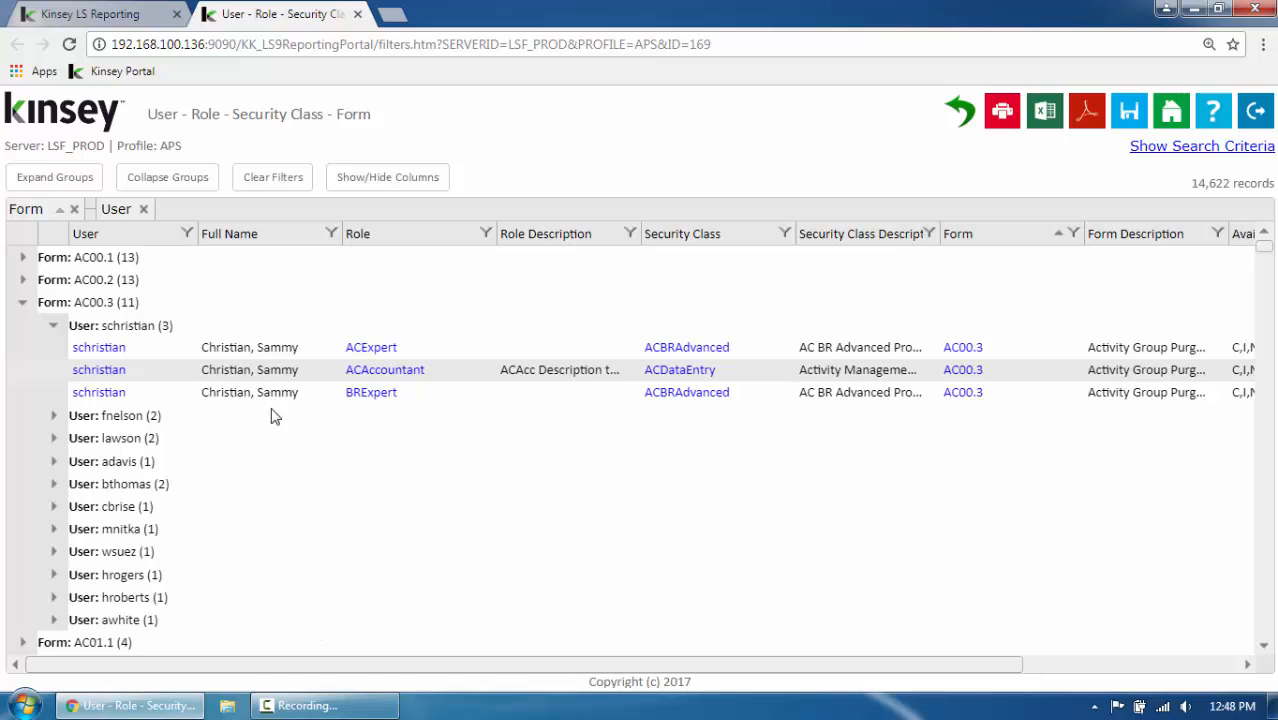
Collapse form AC00.3 and remove the Form and User groupings from the report
left_click(23, 304)
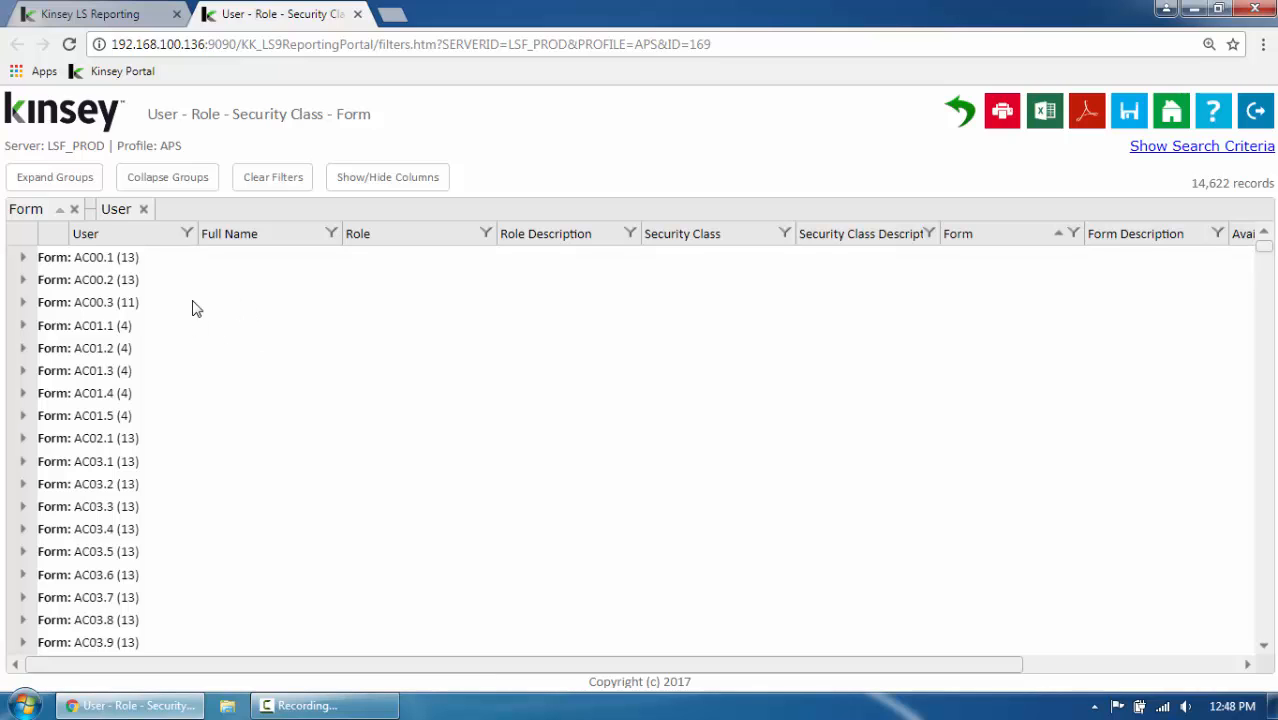
left_click(74, 210)
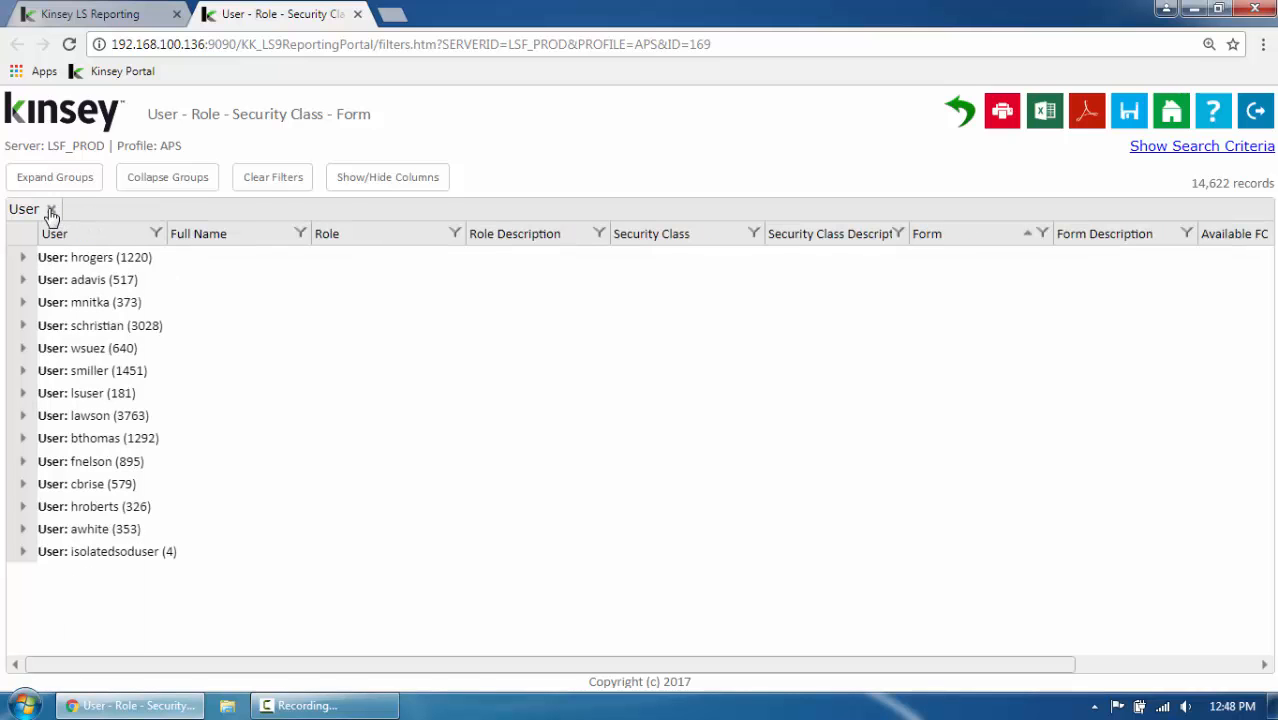
left_click(51, 212)
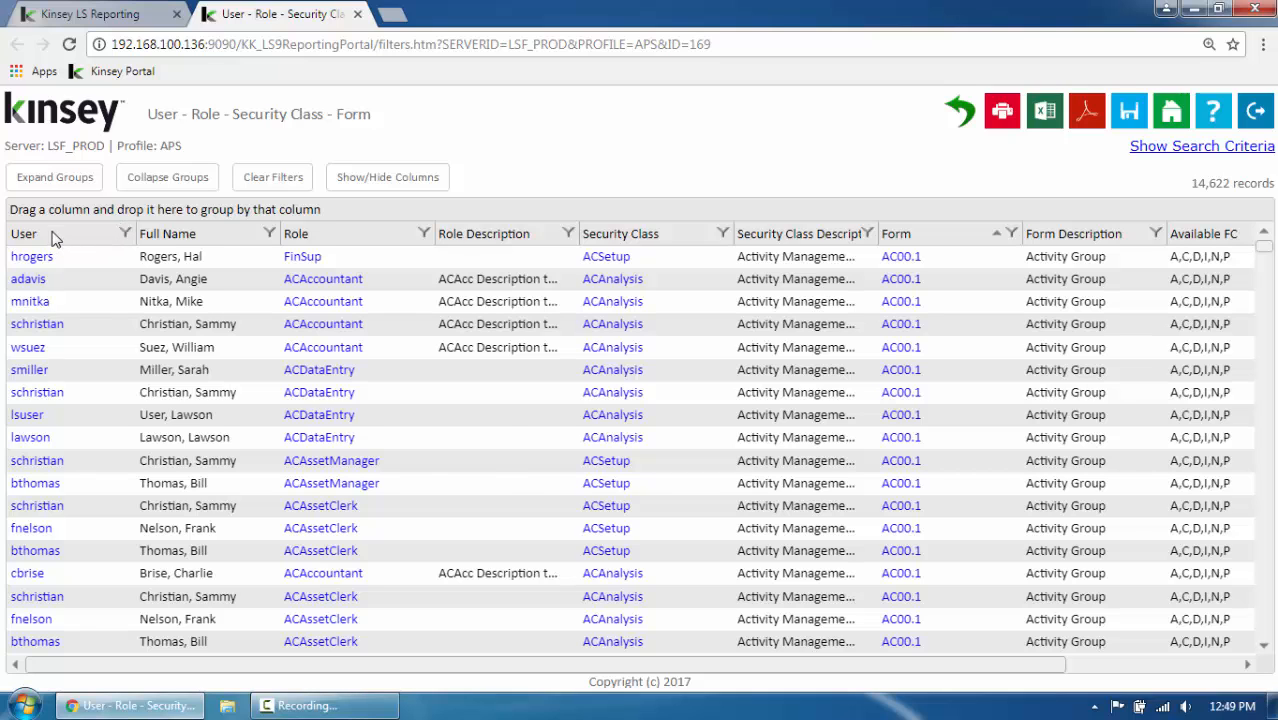
Sort the report by User in ascending order and close the report
left_click(55, 234)
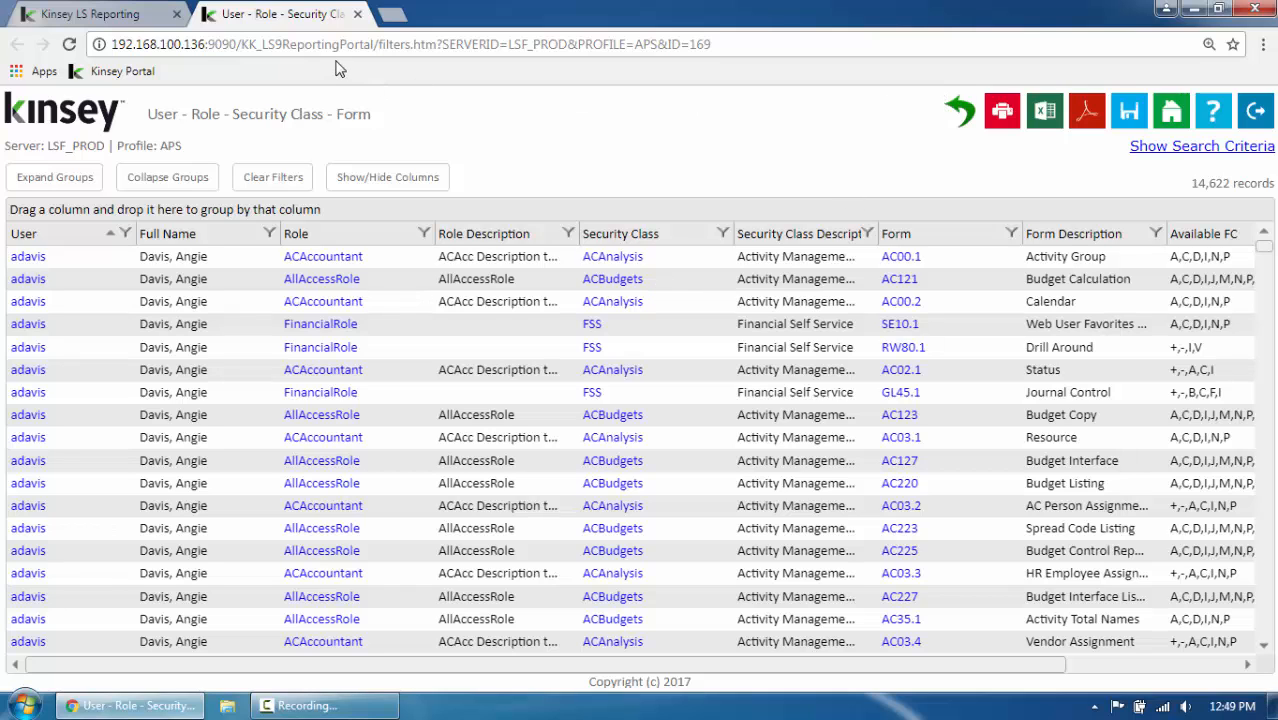
left_click(357, 14)
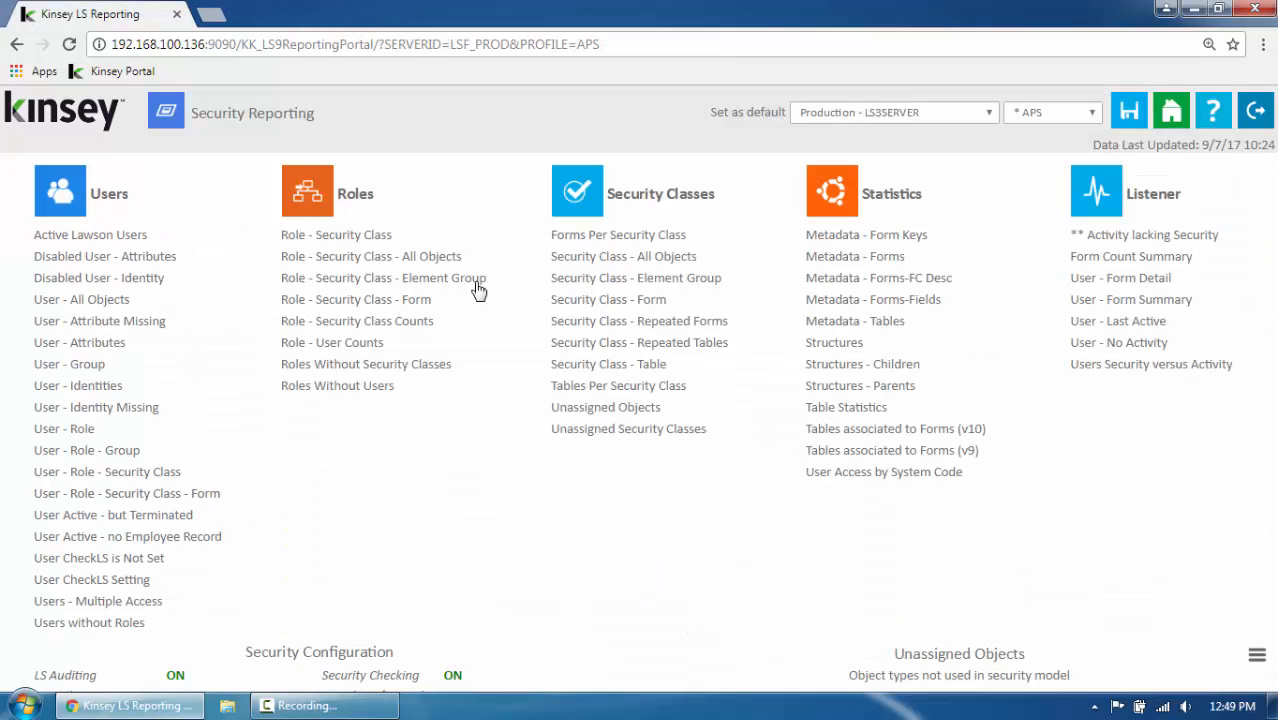